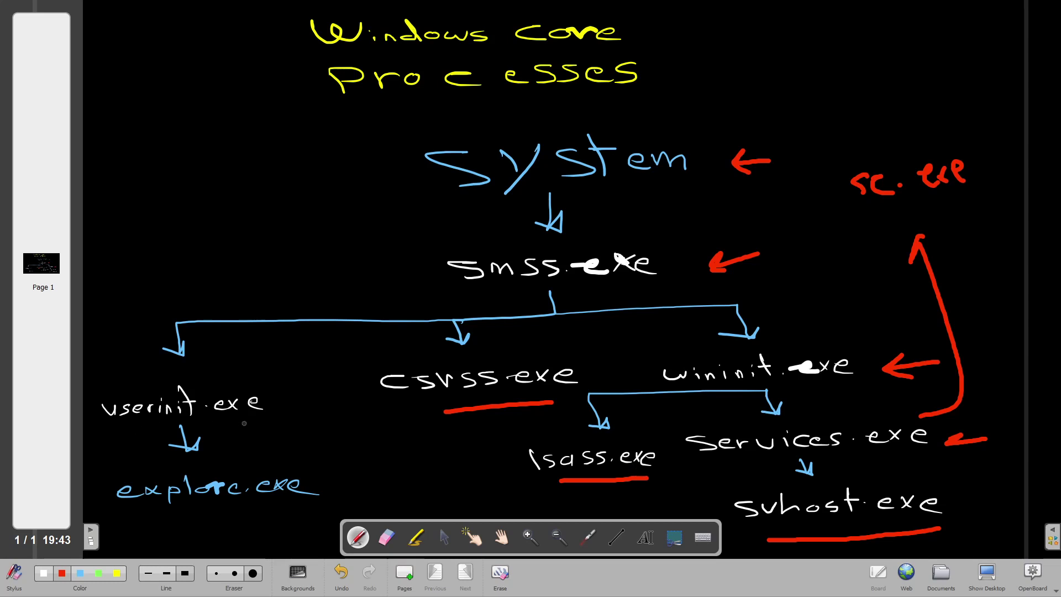
- Circle userinit.exe in red on the process diagram, then draw a red arrow to explore.exe and underline that name
mouse_move(115, 424)
left_mouse_down()
mouse_move(264, 434)
mouse_move(270, 383)
mouse_move(98, 385)
mouse_move(90, 419)
left_mouse_up()
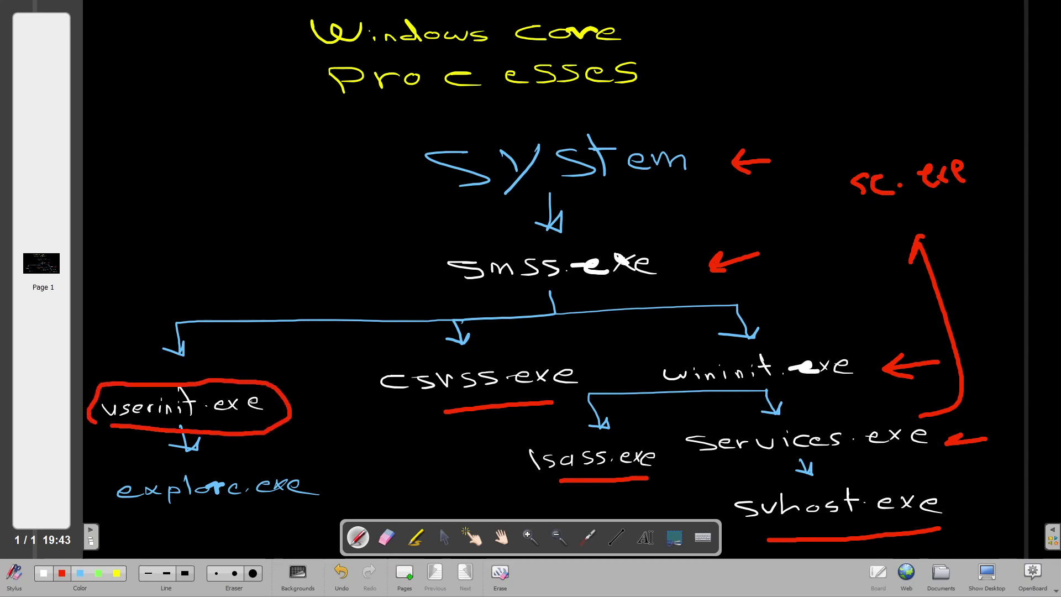
mouse_move(287, 428)
left_mouse_down()
mouse_move(373, 462)
mouse_move(148, 519)
left_mouse_up()
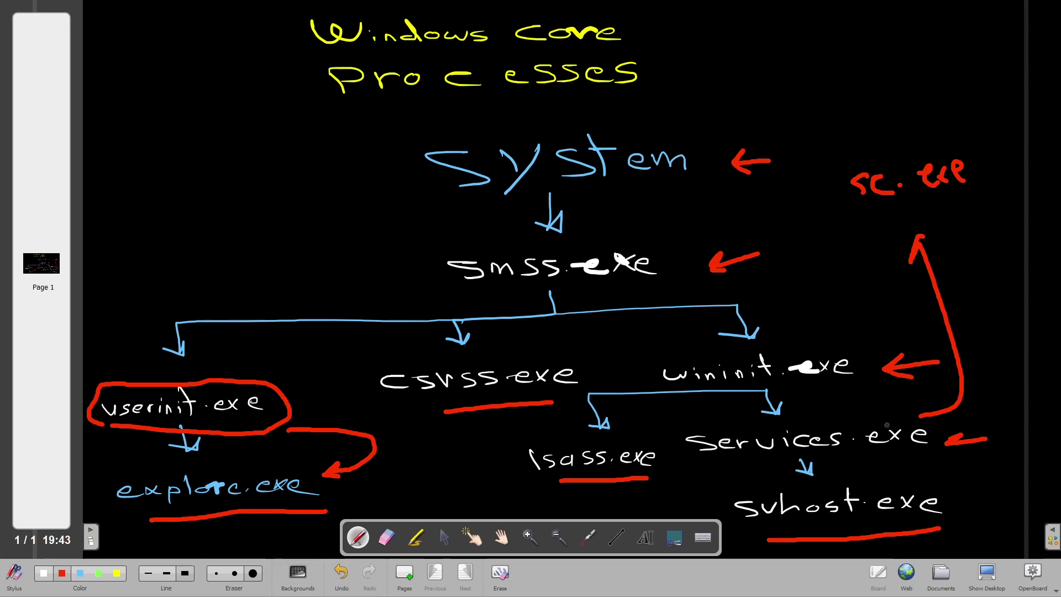
- Switch to Process Hacker and open the System process's properties, moving the dialog clear of the process list
left_click(986, 573)
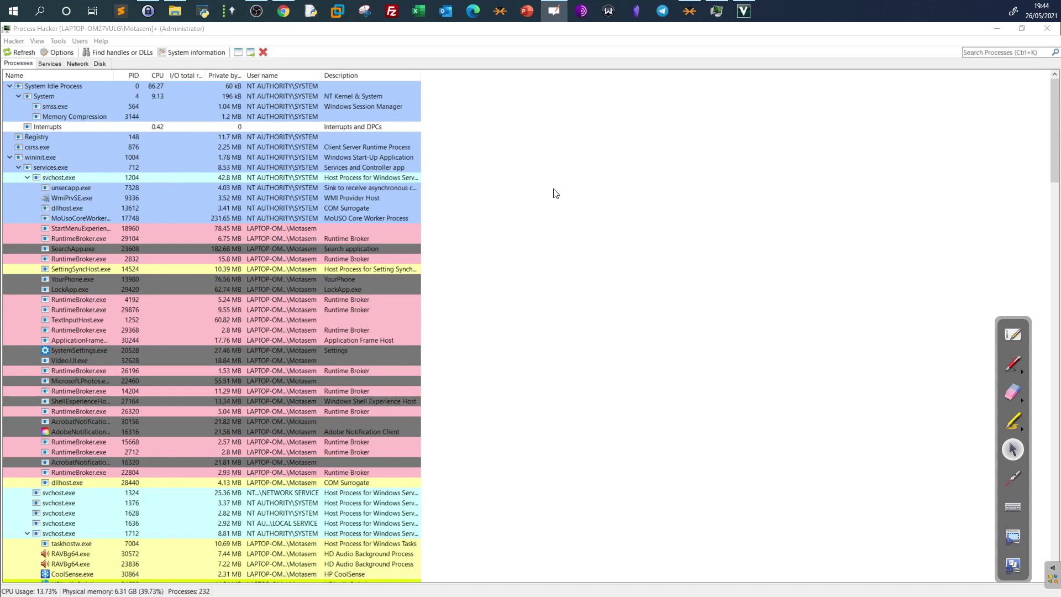
left_click(69, 97)
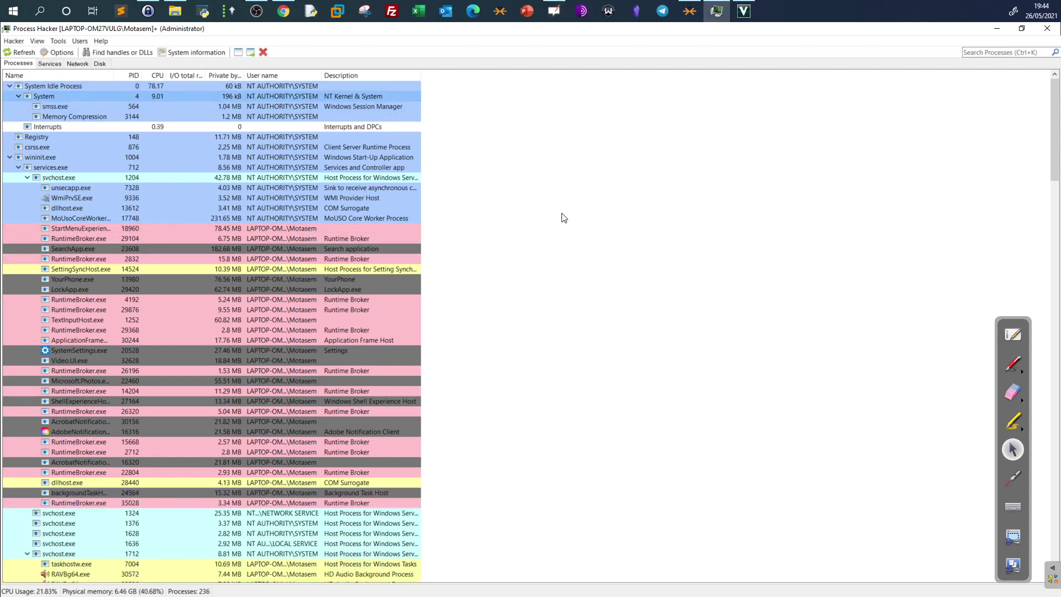
right_click(120, 98)
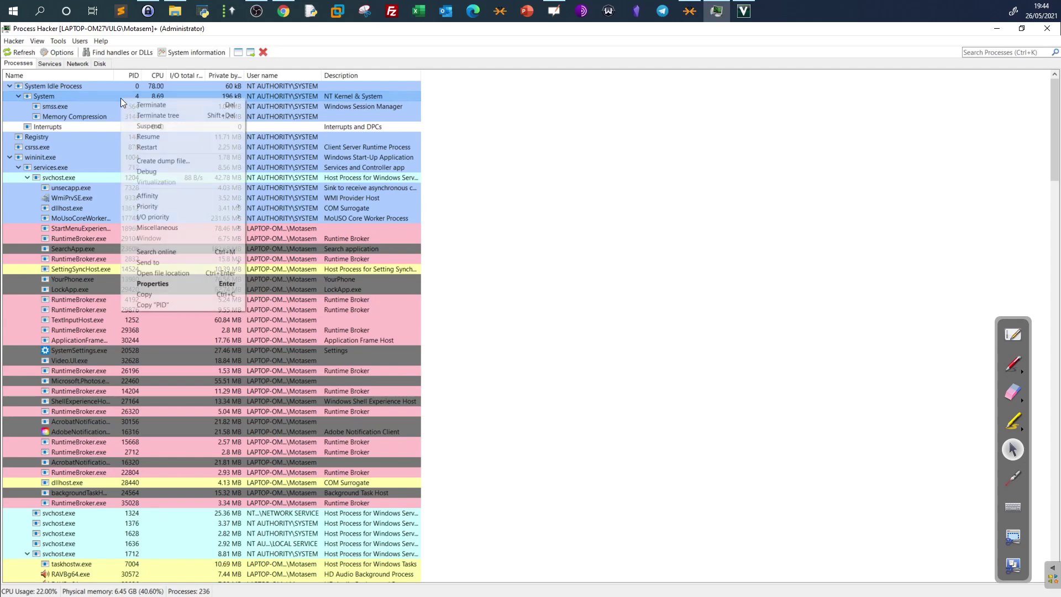
left_click(197, 284)
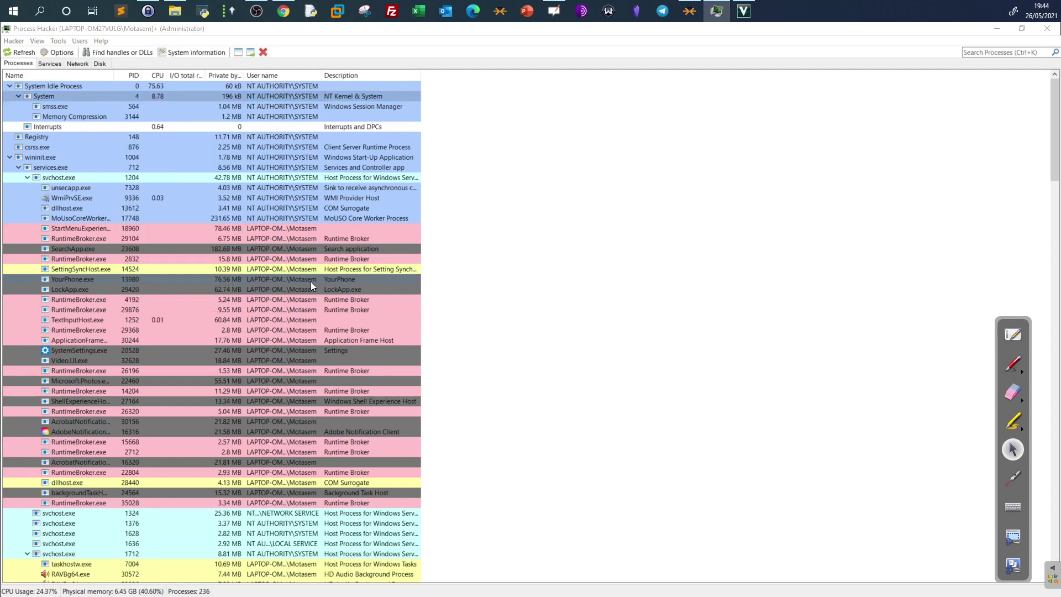
left_click_drag(771, 211, 648, 145)
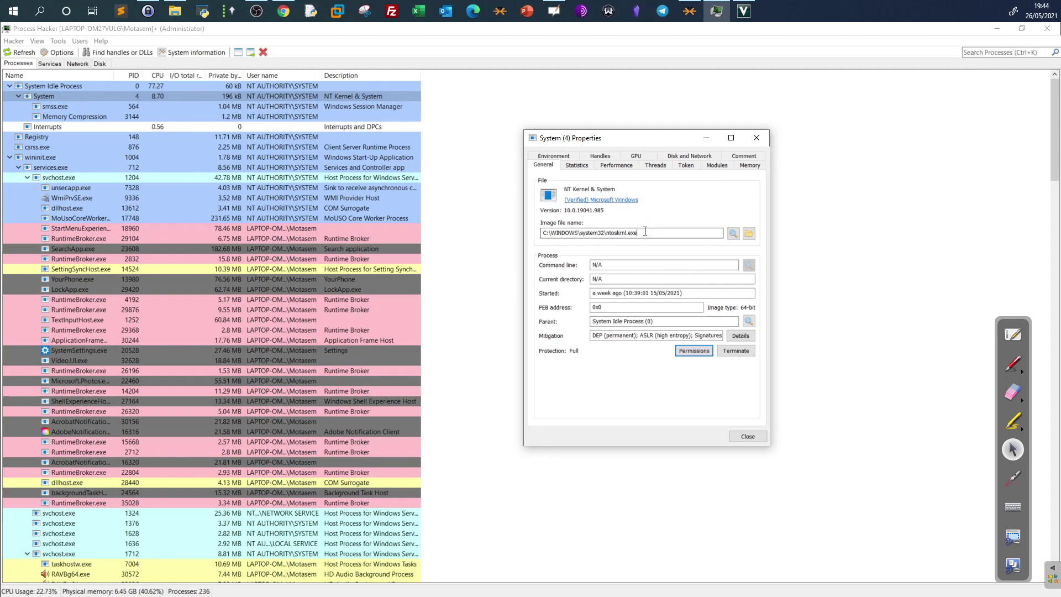
- Examine the System process's image file path, parent process and command line, and close its properties
left_click_drag(636, 229, 531, 231)
left_click(671, 234)
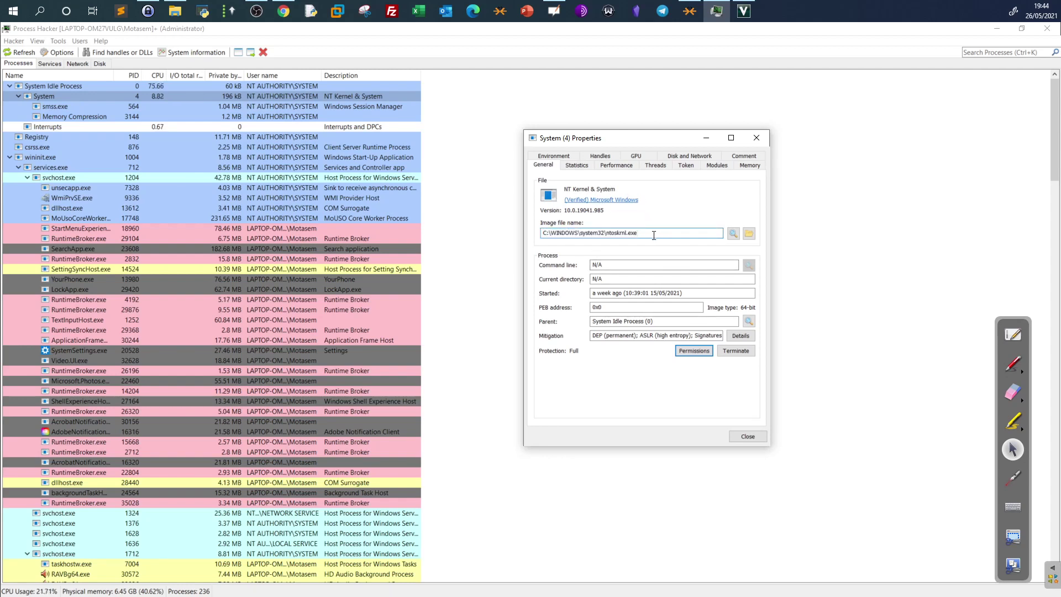
left_click_drag(606, 234, 579, 232)
left_click_drag(606, 234, 581, 237)
left_click_drag(718, 320, 558, 317)
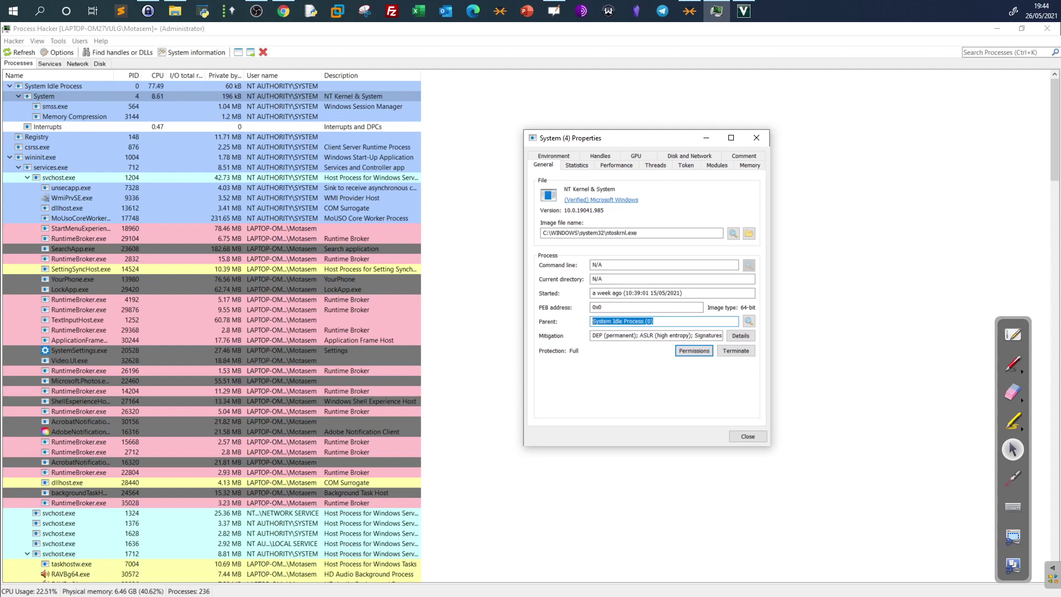
key("alt+Tab")
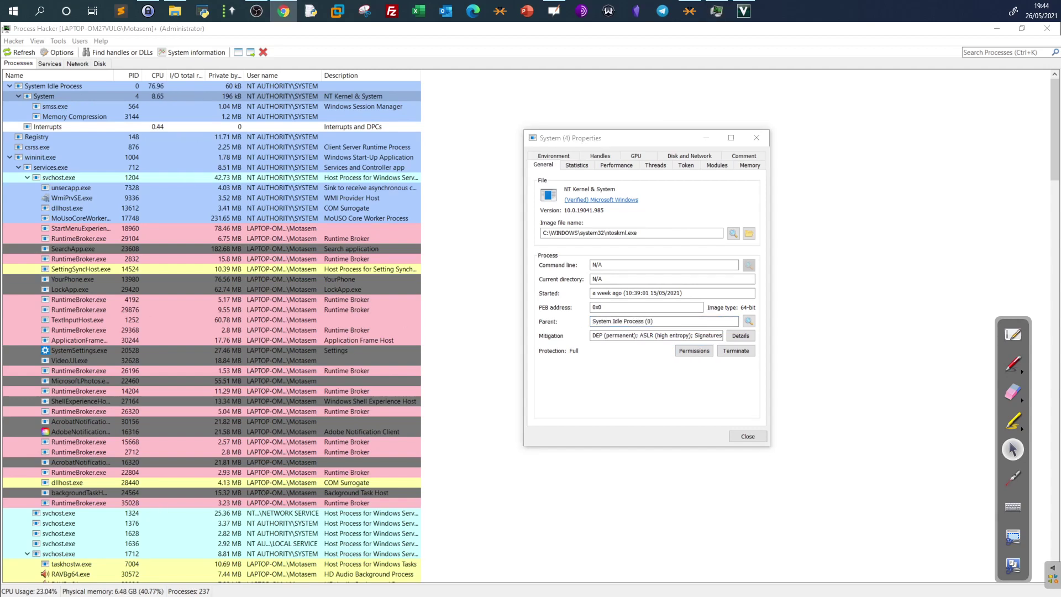
left_click(620, 279)
double_click(590, 264)
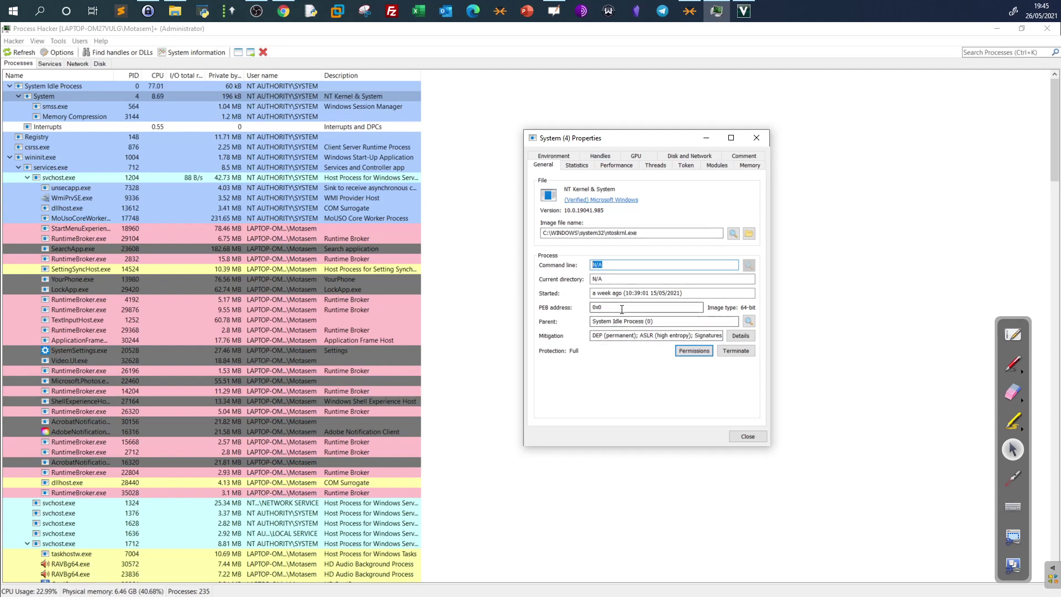
left_click(747, 436)
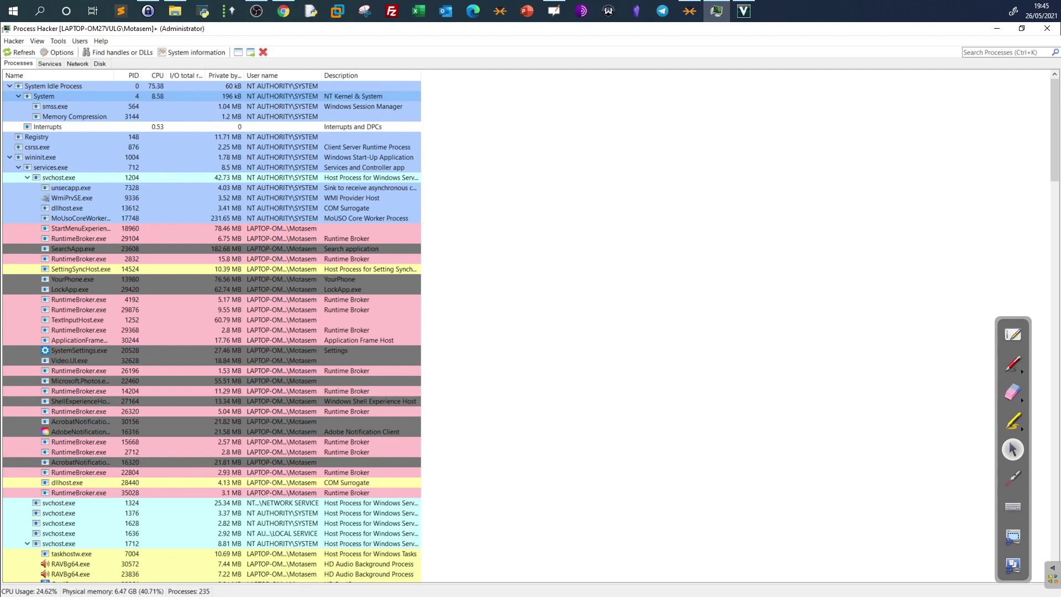
- Open the properties of the smss.exe process listed under System
key("alt+Tab")
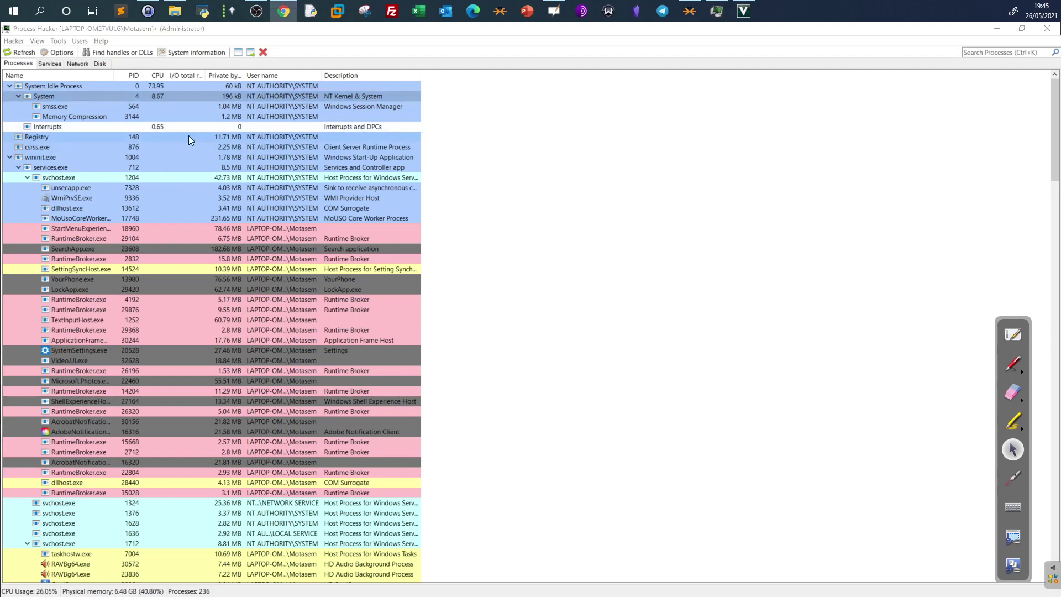
key("alt+Tab")
left_click(52, 105)
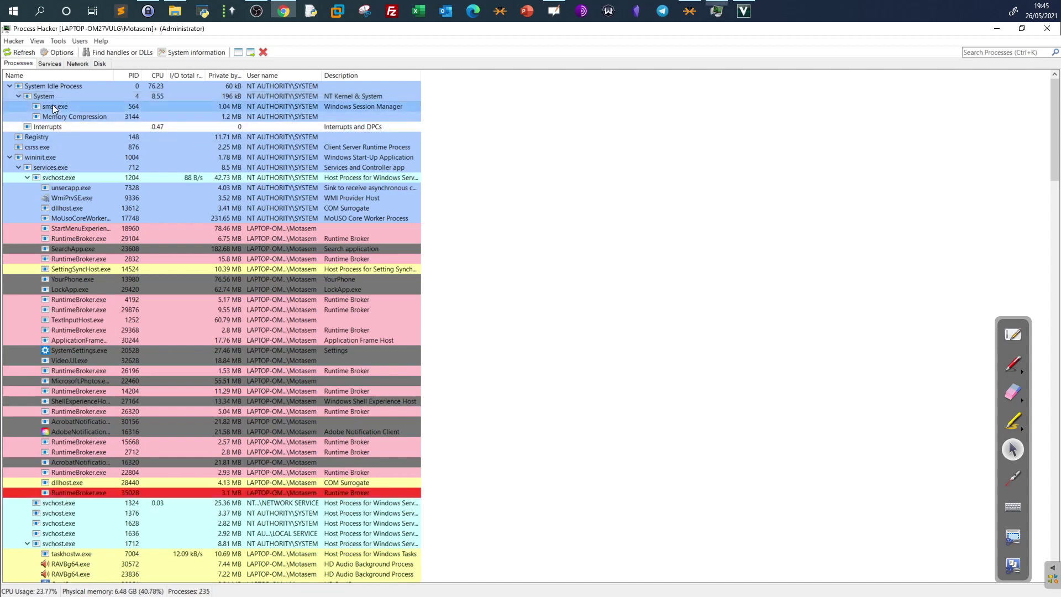
right_click(47, 108)
left_click(104, 280)
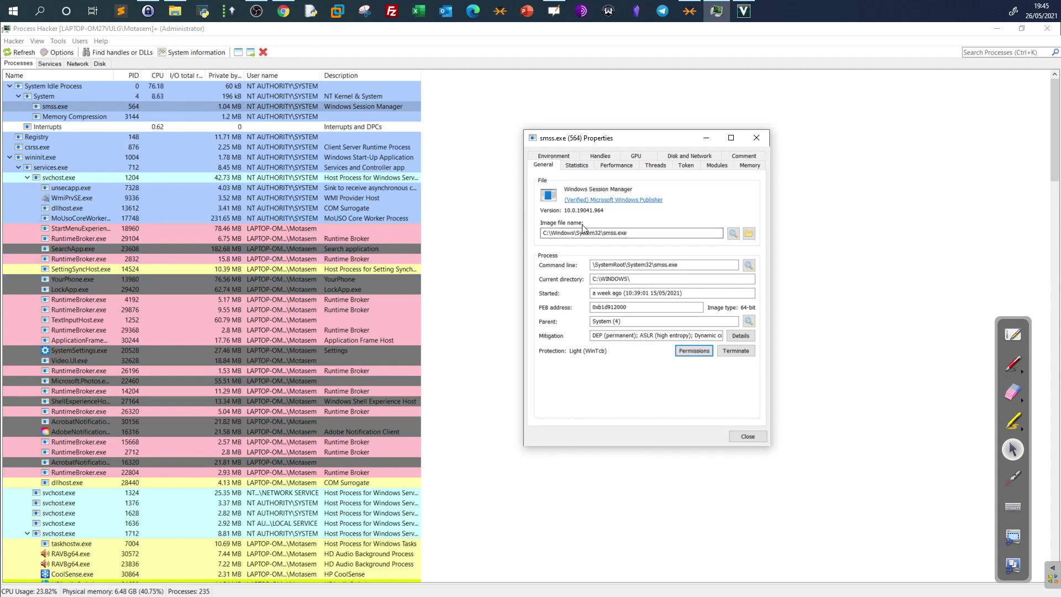
- Examine the image path, command line, current directory and parent of smss.exe, and close its properties
left_click_drag(601, 232, 577, 233)
left_click(695, 264)
left_click_drag(695, 263, 591, 264)
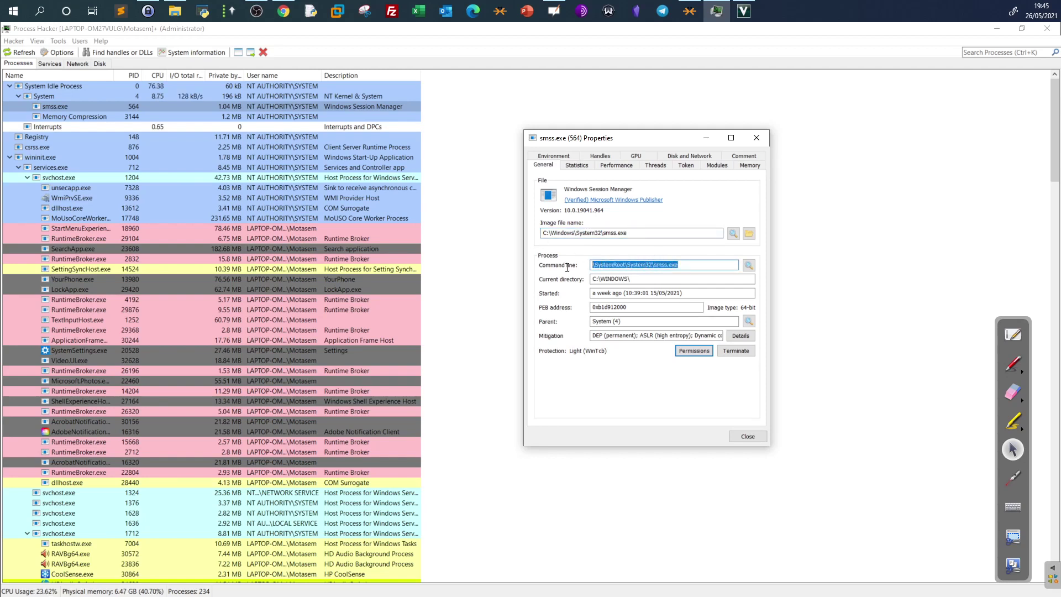
left_click(670, 265)
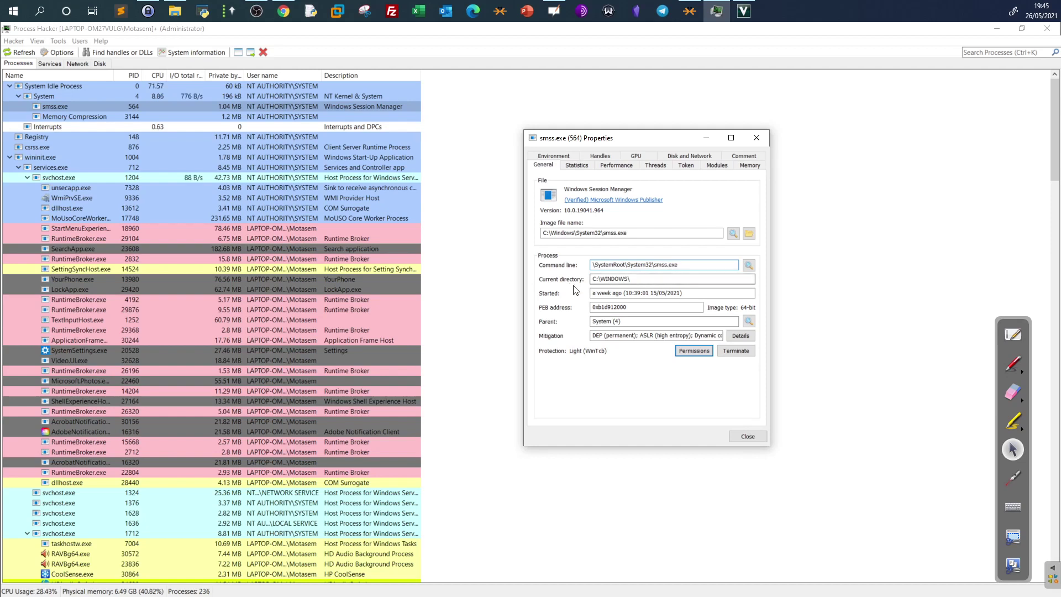
key("Tab")
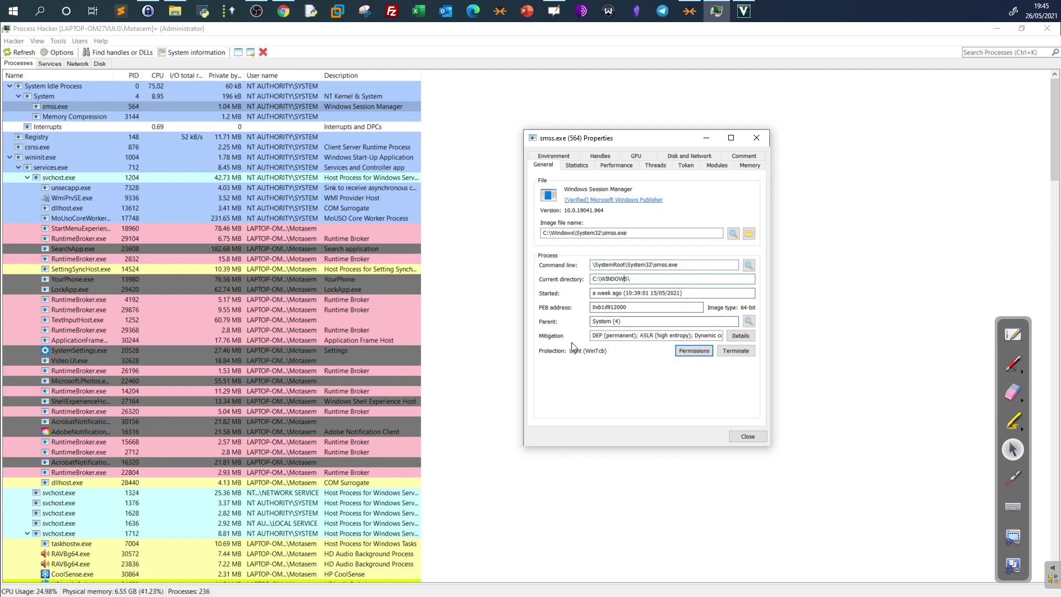
left_click(613, 321)
double_click(614, 322)
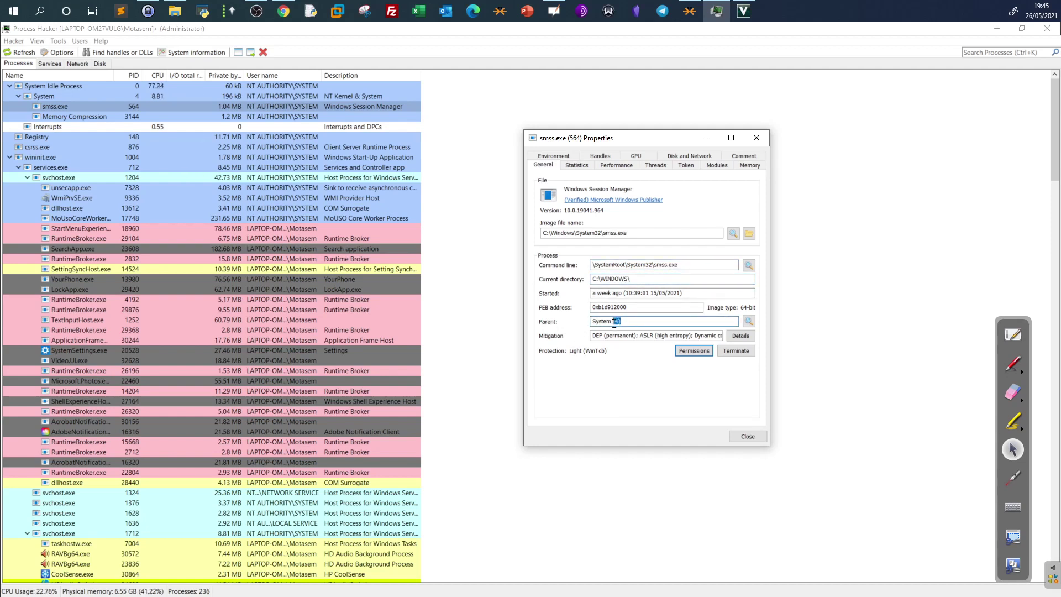
left_click_drag(614, 323, 594, 322)
left_click(738, 437)
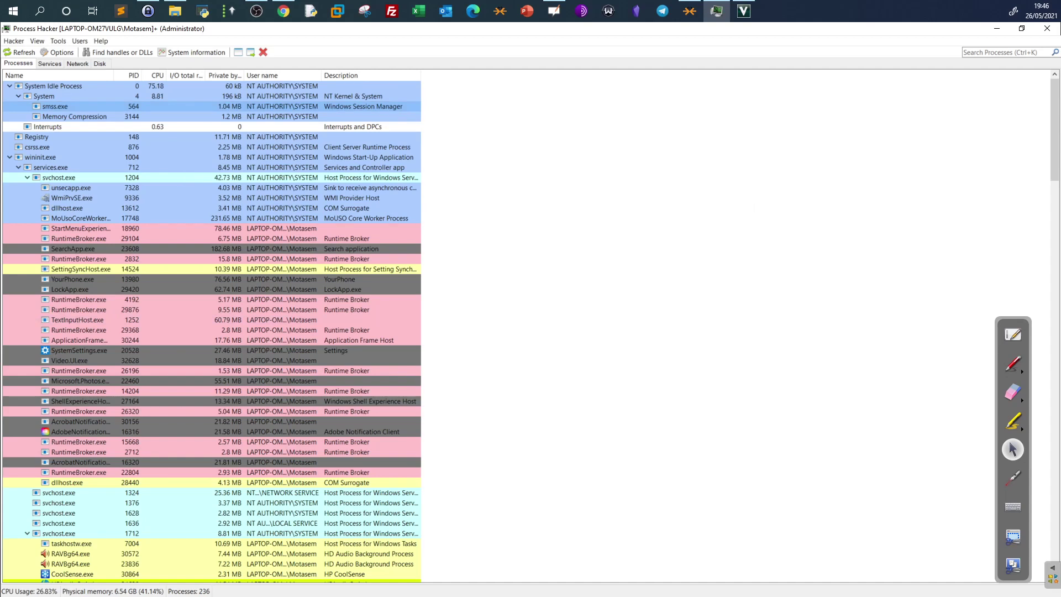
- Open the properties of csrss.exe, examine its image file path and command line, and close the dialog
key("alt+Tab")
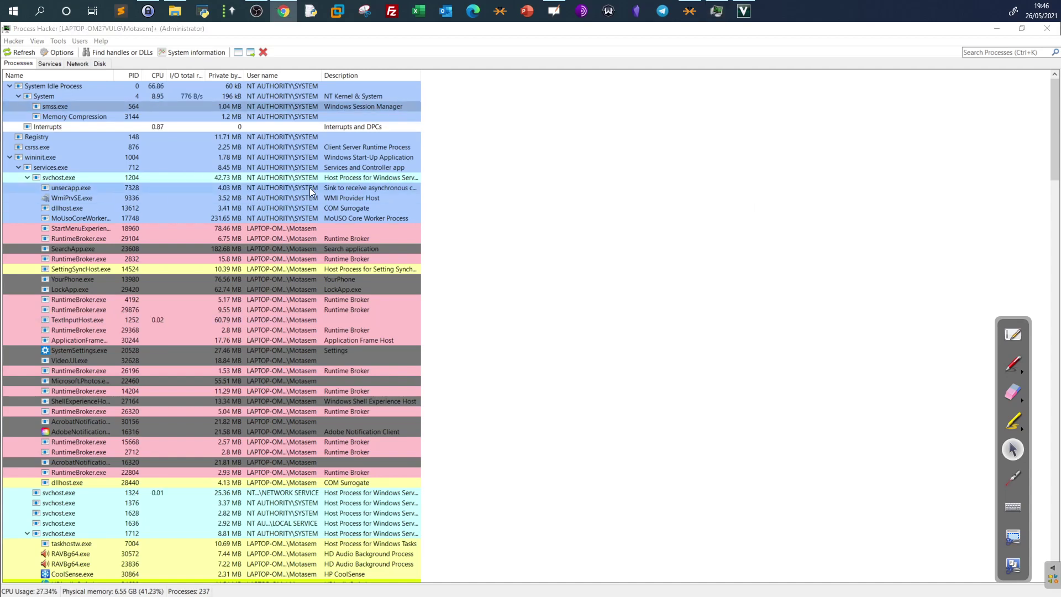
left_click(44, 148)
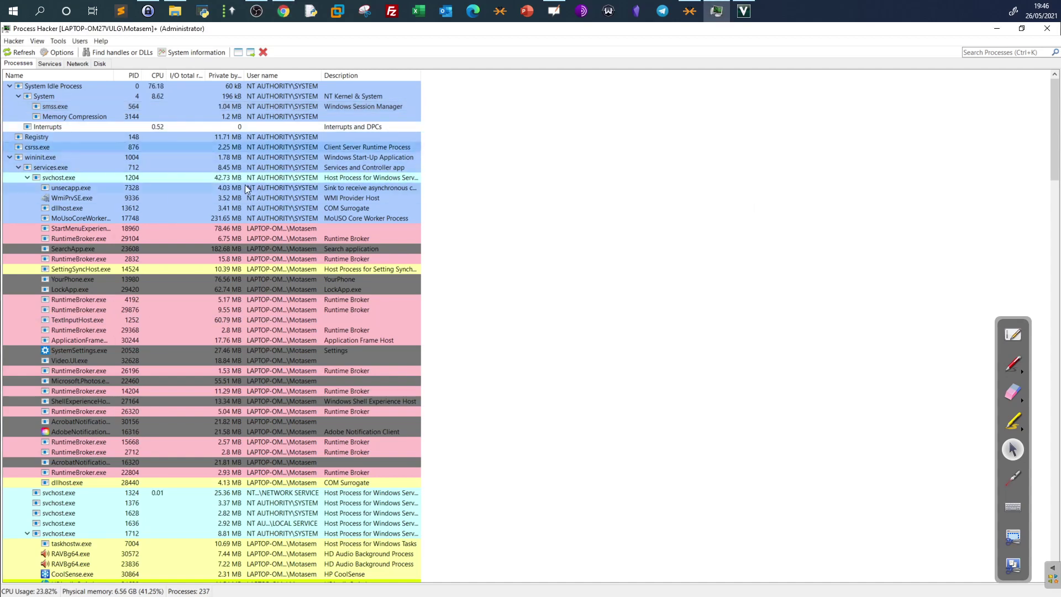
mouse_move(62, 148)
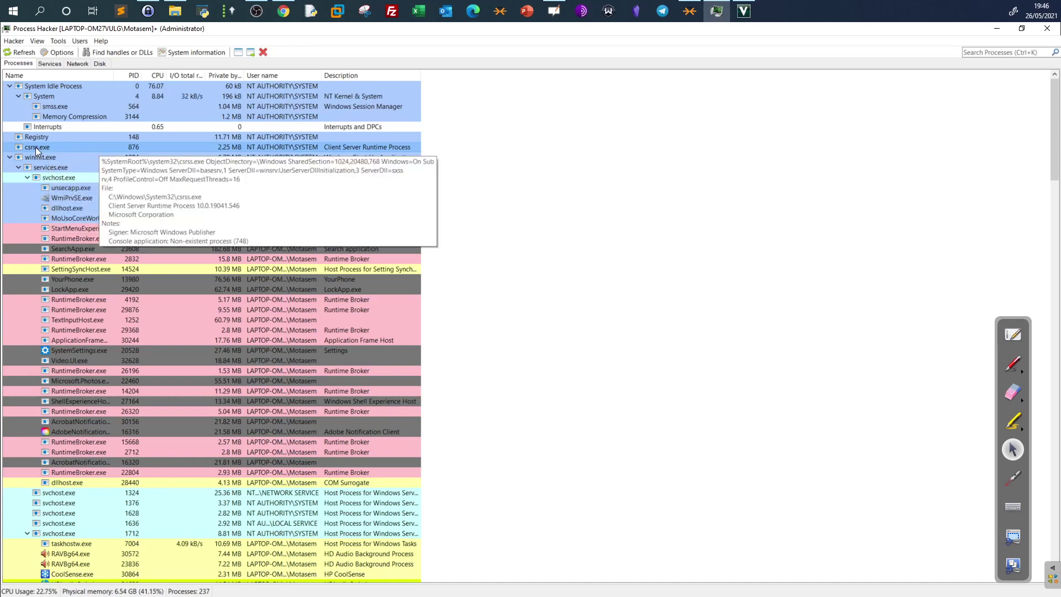
right_click(40, 149)
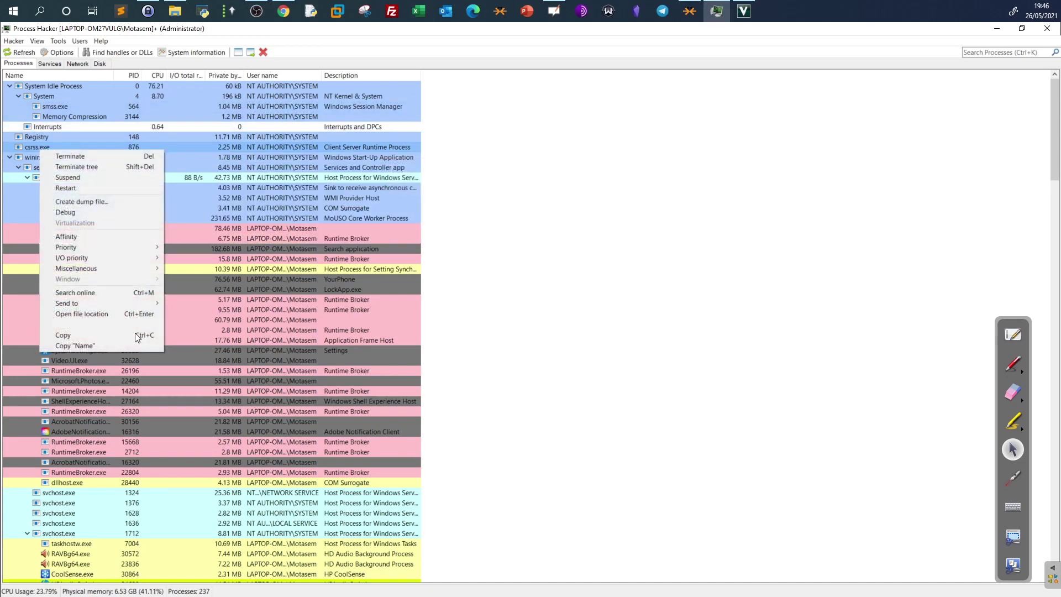
left_click(121, 324)
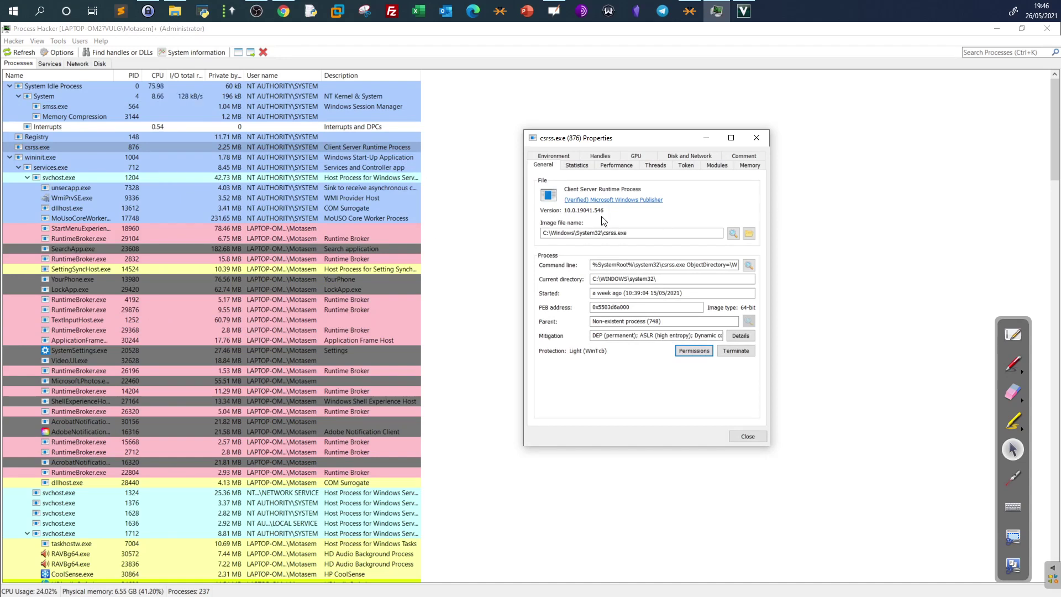
mouse_move(600, 236)
left_mouse_down()
mouse_move(617, 234)
mouse_move(580, 234)
left_mouse_up()
left_click_drag(638, 265, 536, 264)
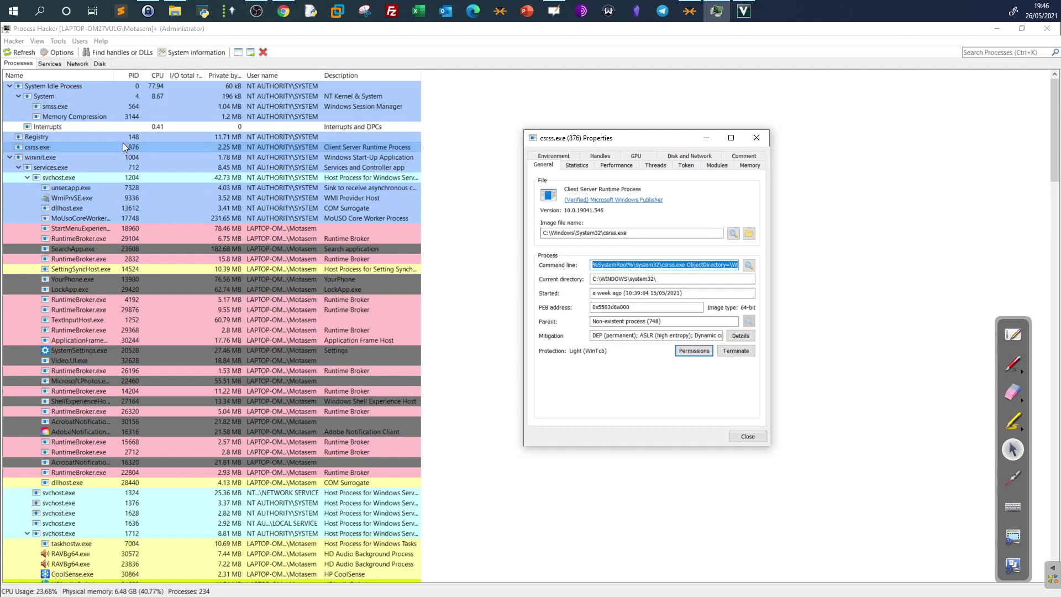
left_click(747, 436)
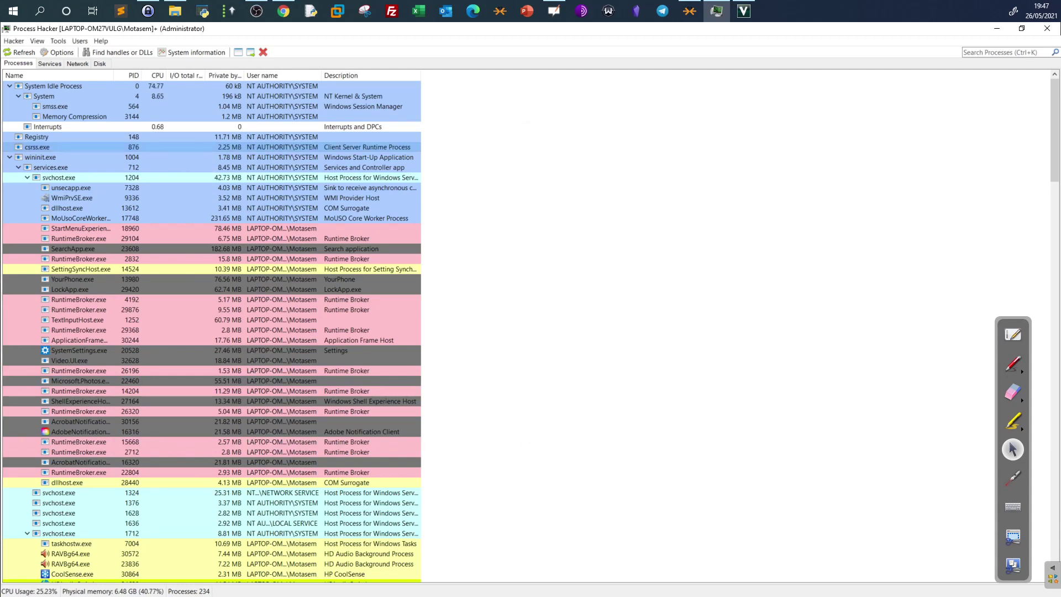
- Open the properties of wininit.exe, examine its image file path and parent process, and close the dialog
key("alt+Tab")
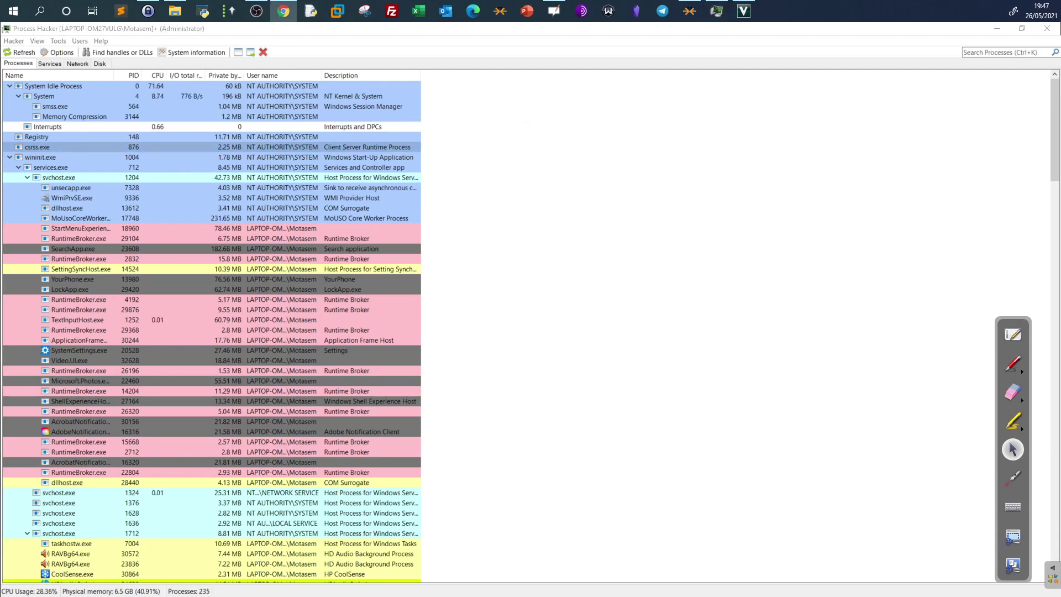
right_click(50, 159)
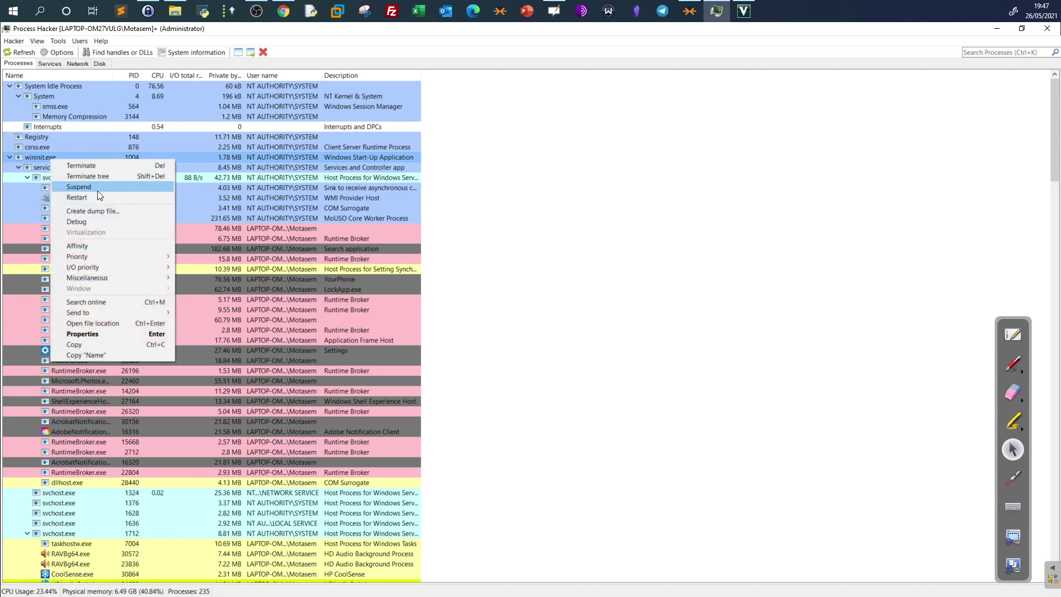
left_click(83, 334)
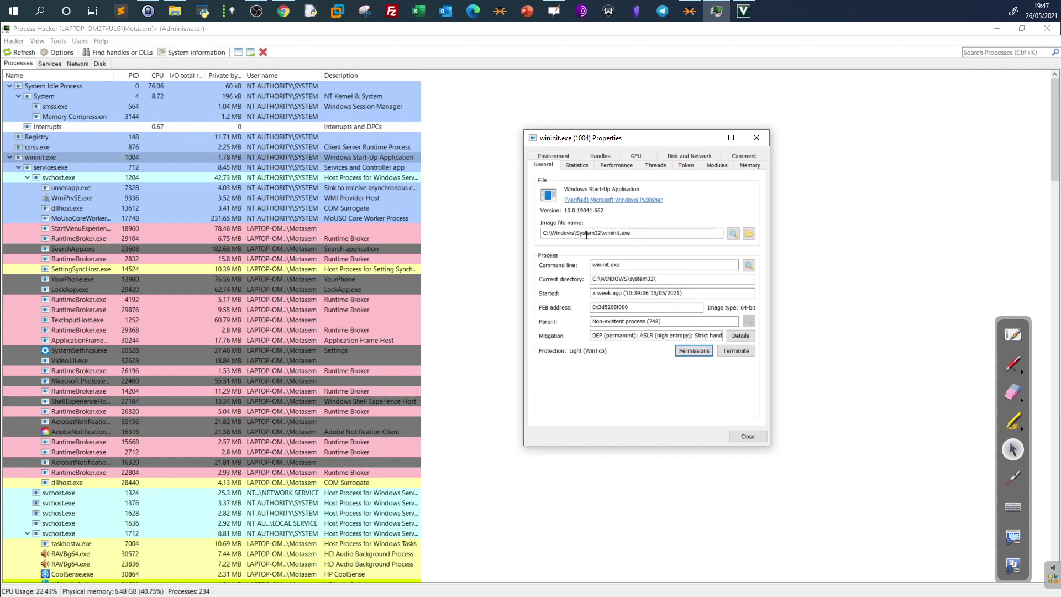
left_click_drag(603, 232, 578, 234)
left_click(661, 325)
left_click_drag(661, 325, 585, 322)
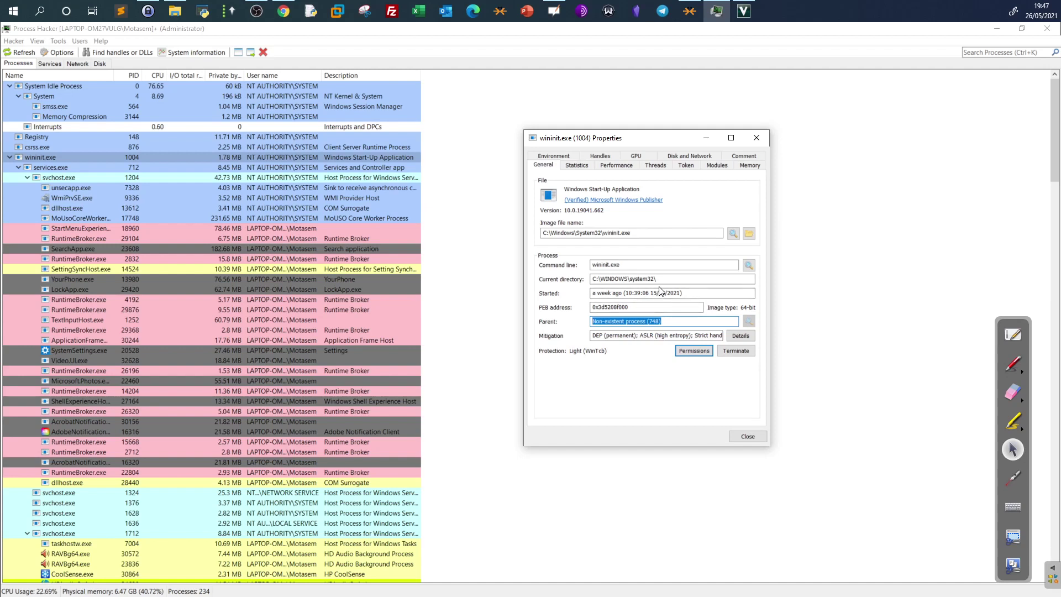
left_click(758, 436)
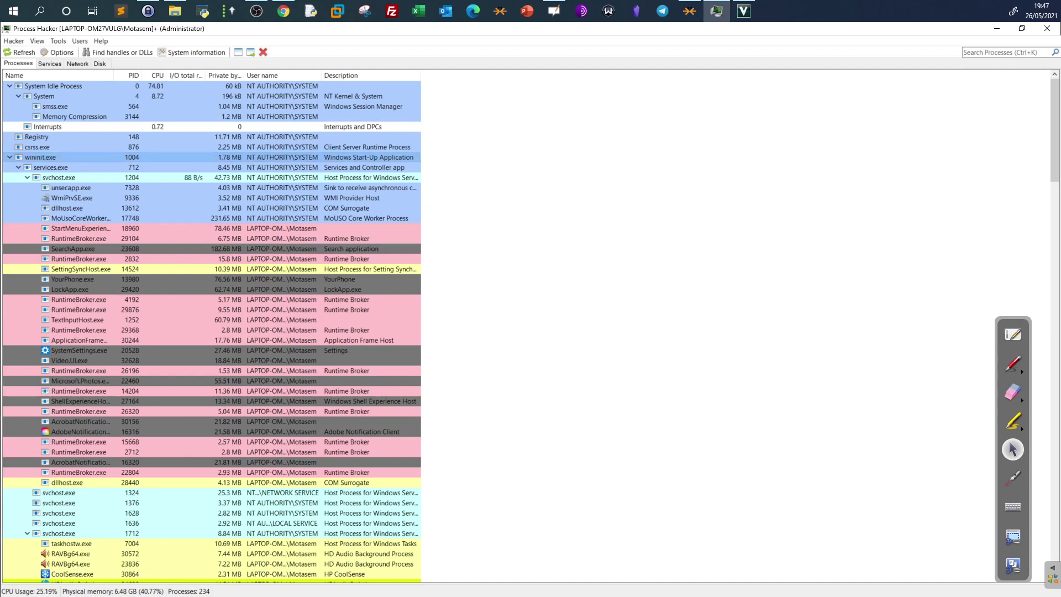
- Open the properties of the services.exe process listed under wininit.exe
key("alt+Tab")
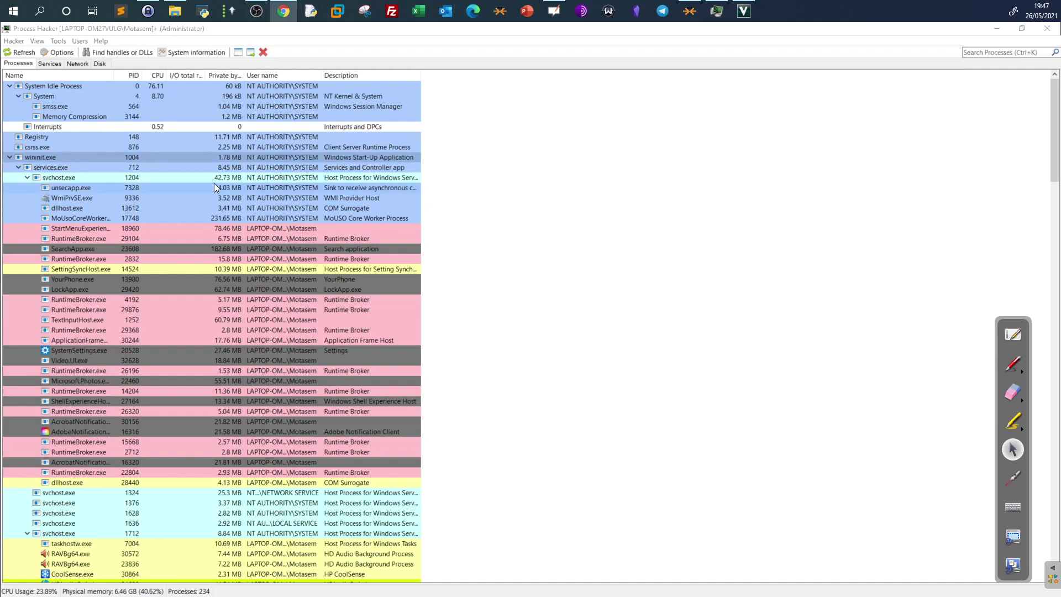
right_click(54, 166)
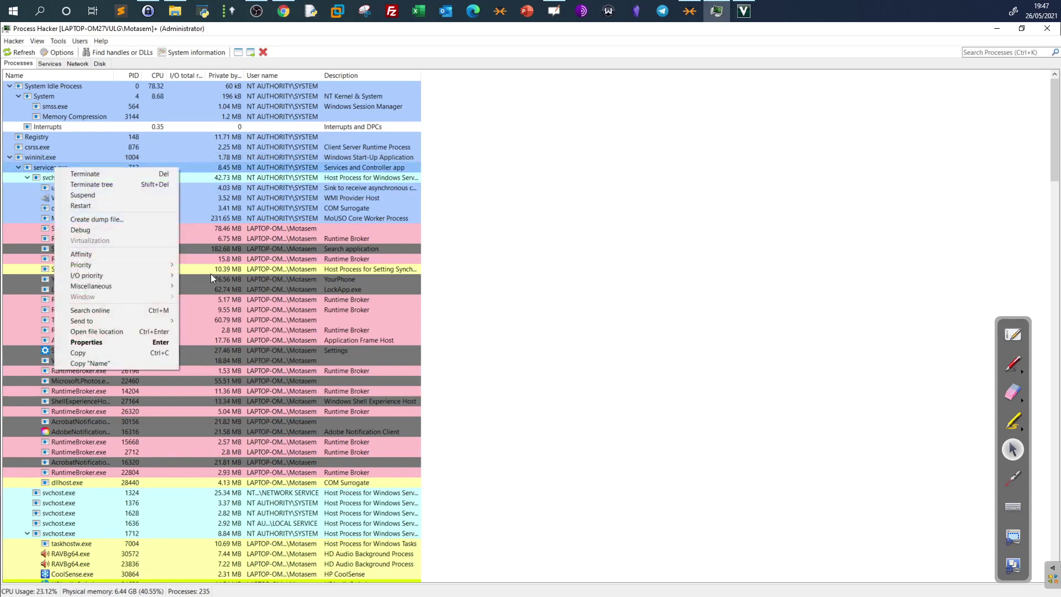
left_click(87, 342)
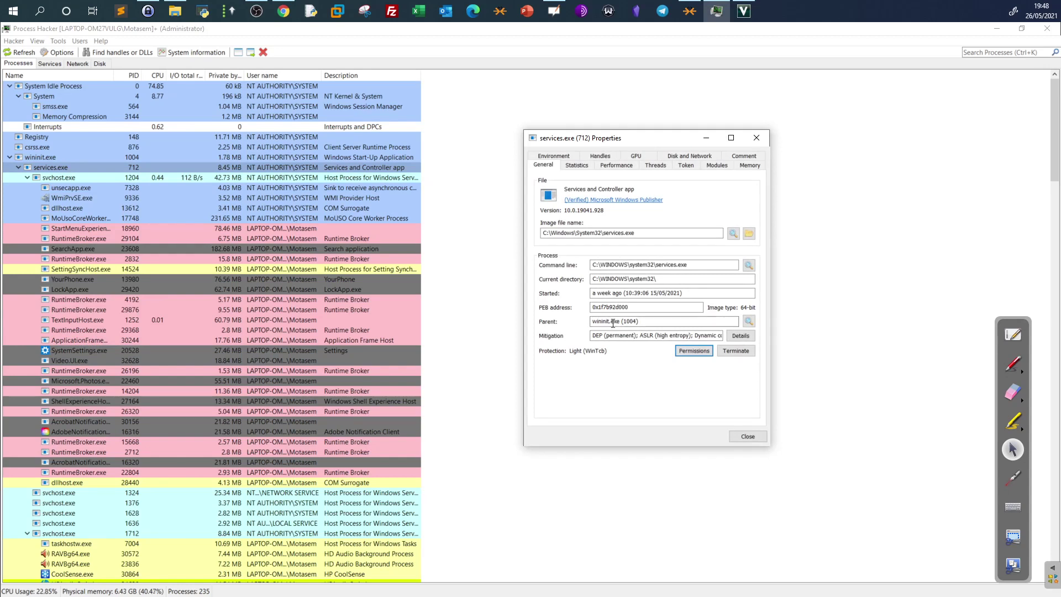
- Examine the parent, image file path, command line and current directory of services.exe, and close its properties
left_click_drag(640, 321, 585, 323)
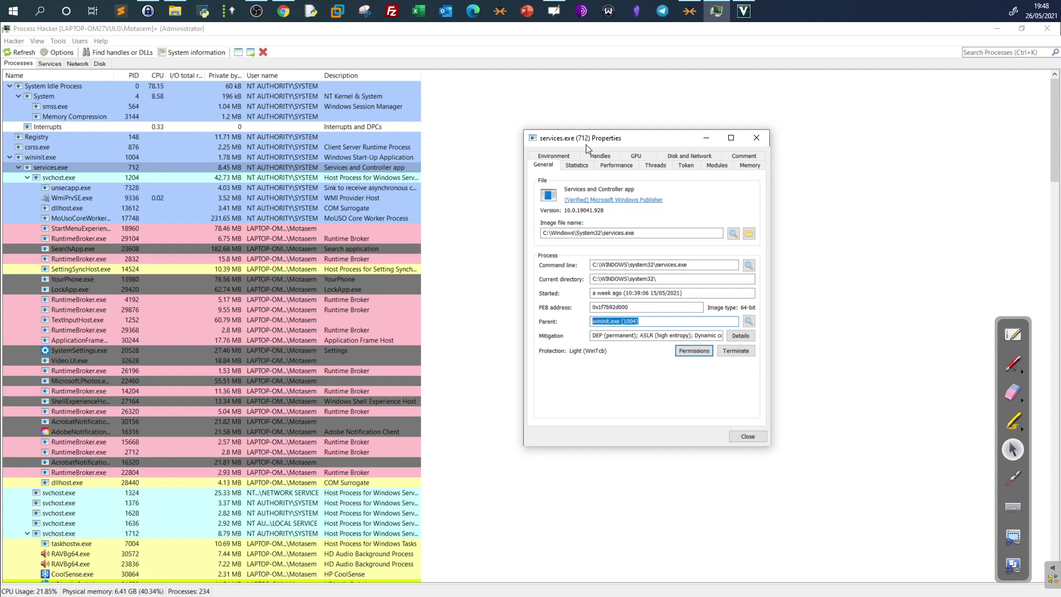
left_click(602, 233)
left_click_drag(602, 233, 575, 236)
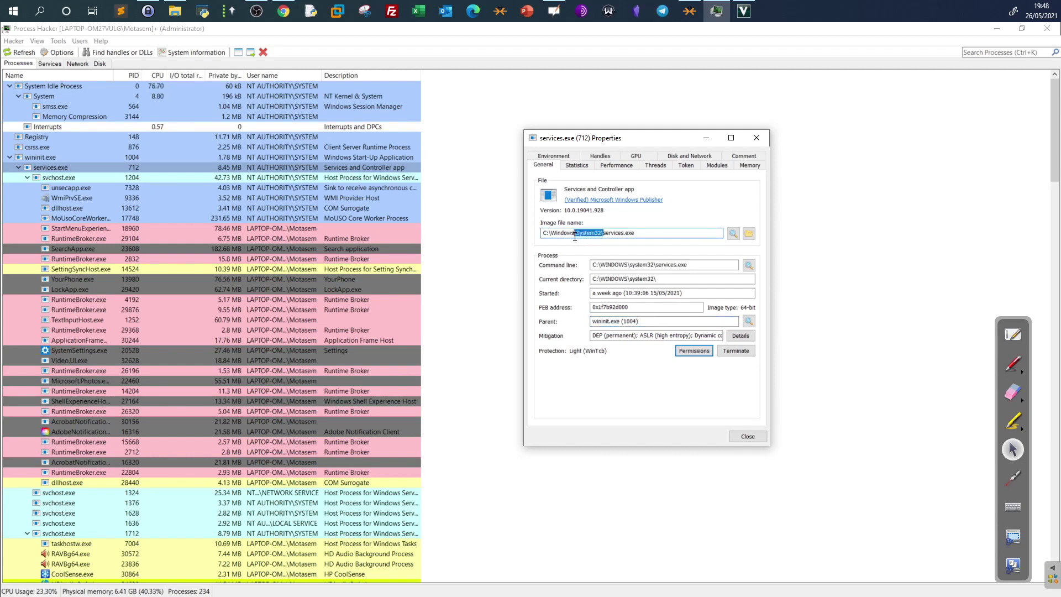
double_click(618, 266)
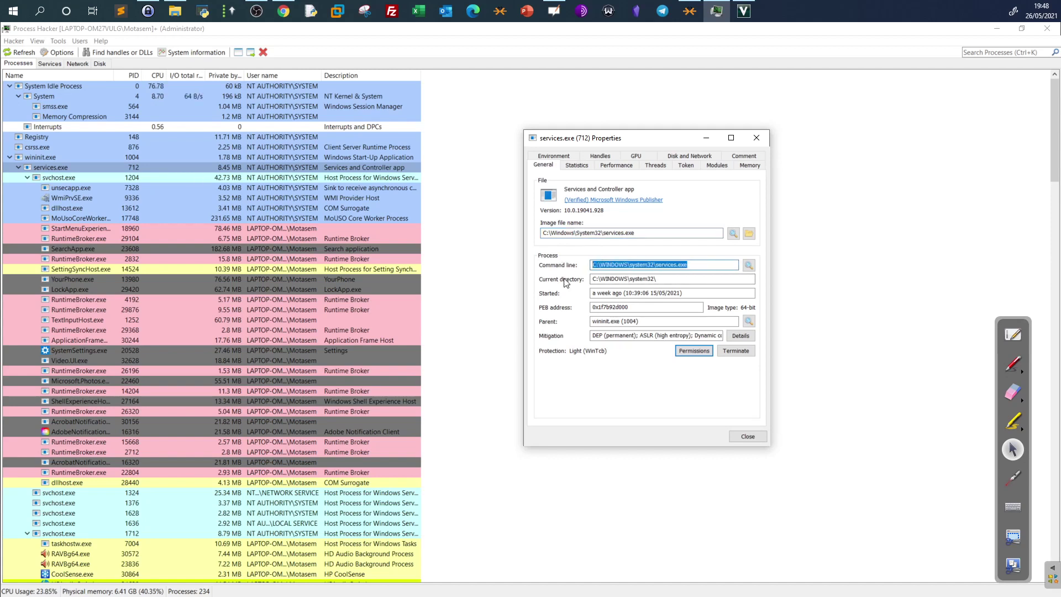
left_click_drag(674, 279, 527, 283)
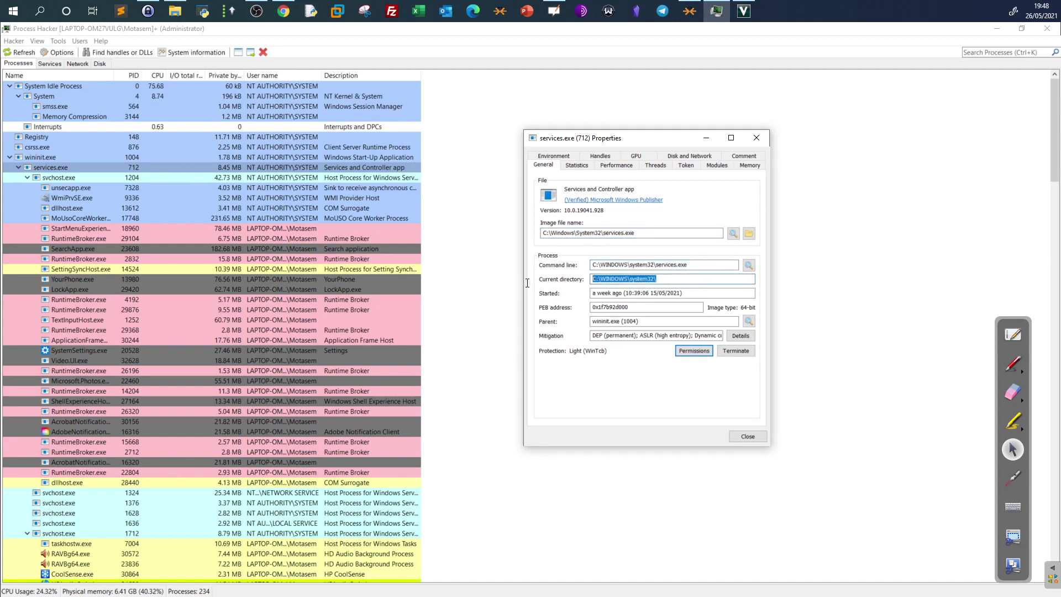
left_click(747, 437)
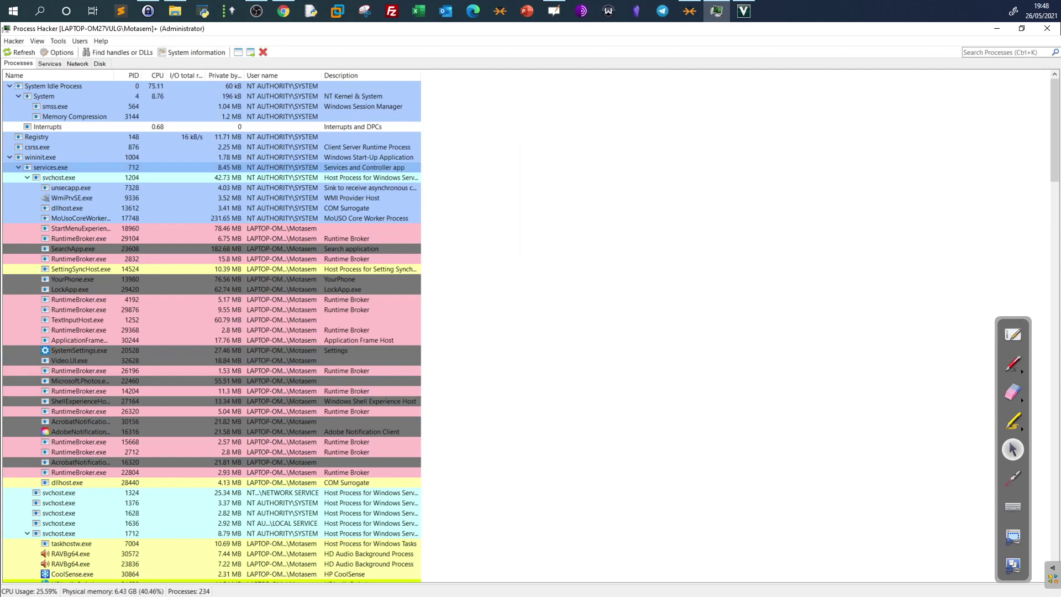
- Open the properties of the first svchost.exe under services.exe, examine its command-line -k option and parent process, and close the dialog
key("alt+Tab")
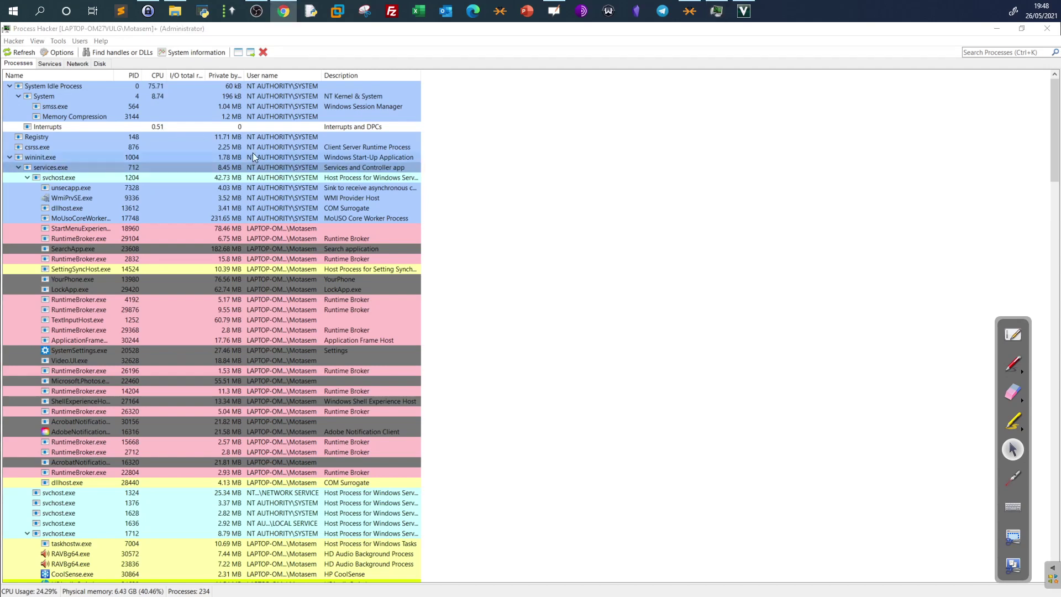
left_click(65, 167)
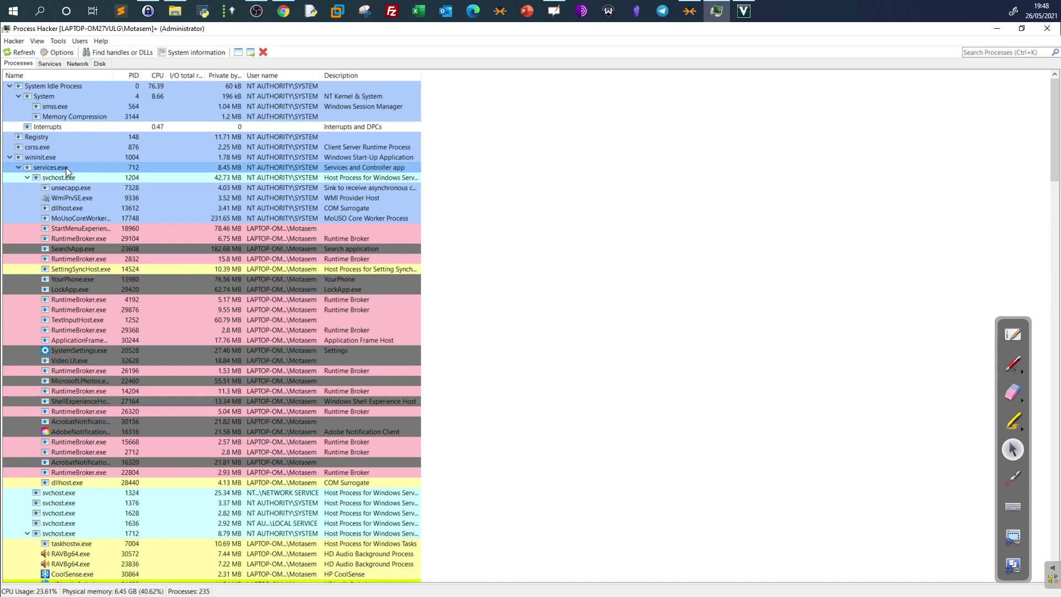
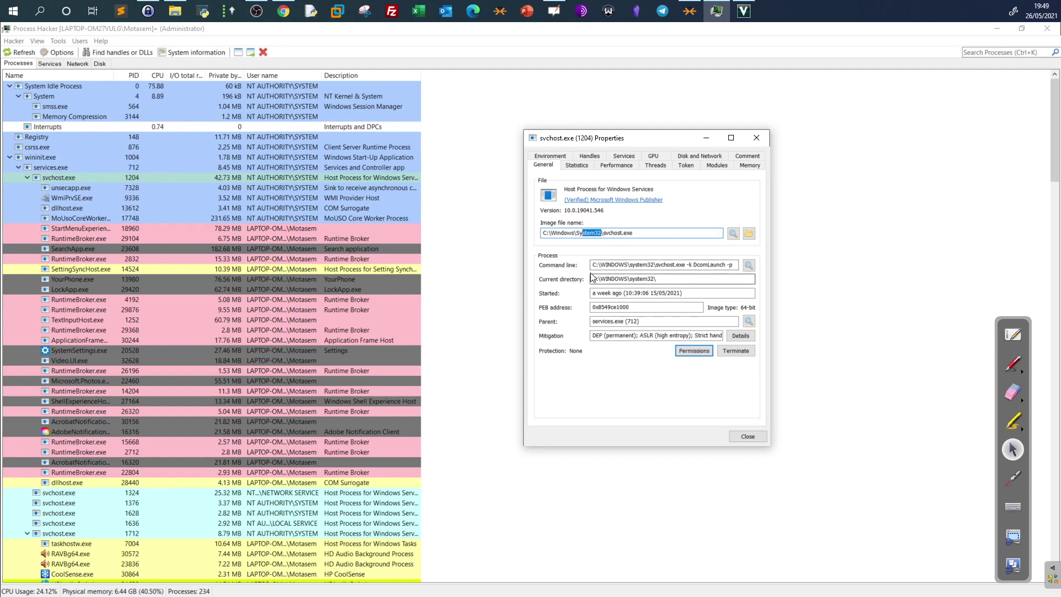
double_click(689, 266)
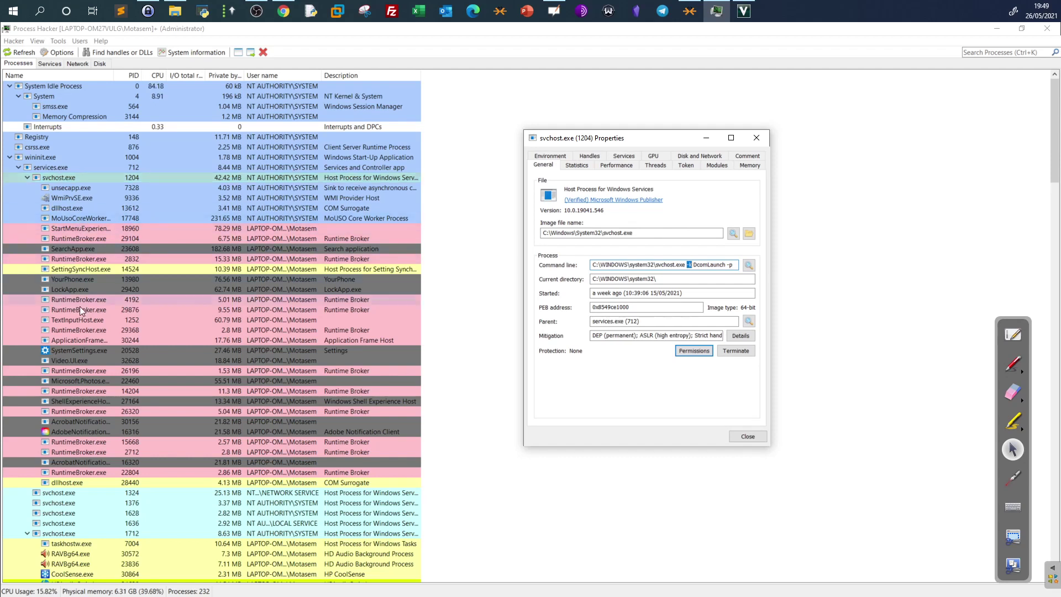
left_click(694, 264)
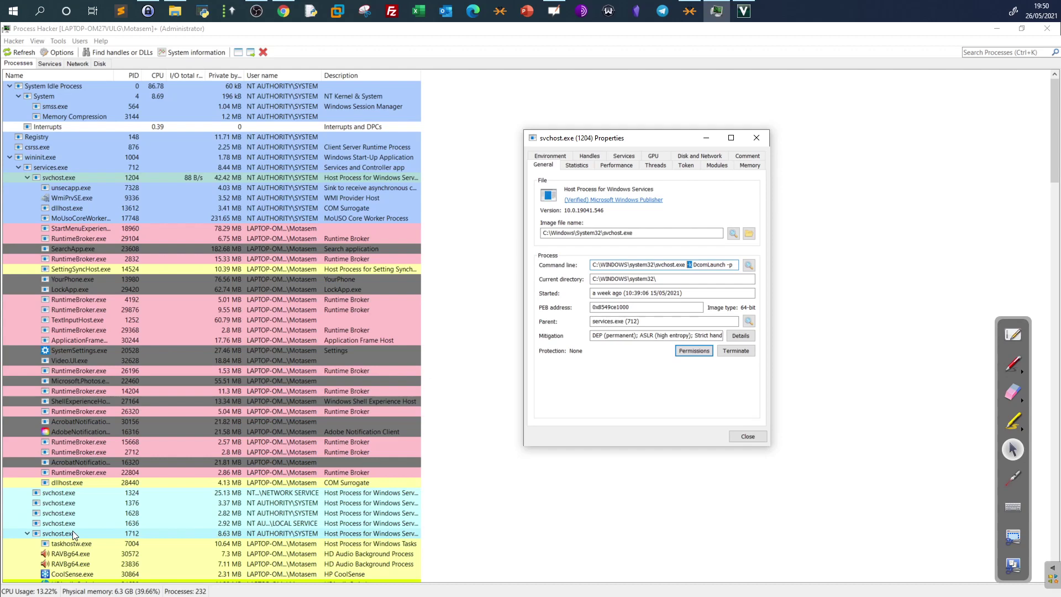
scroll(71, 503, "down", 5)
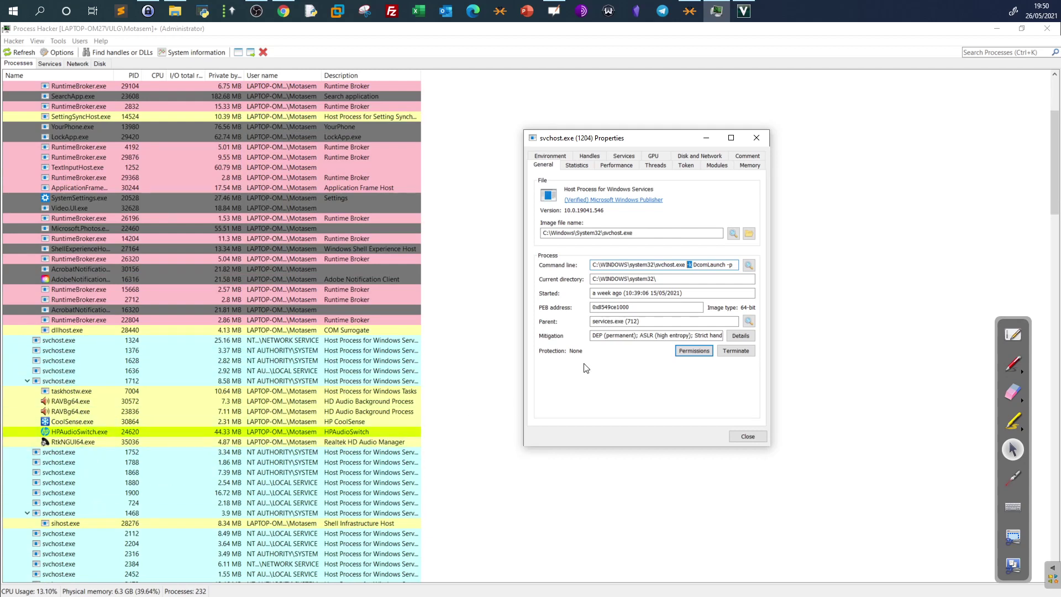
scroll(164, 348, "up", 4)
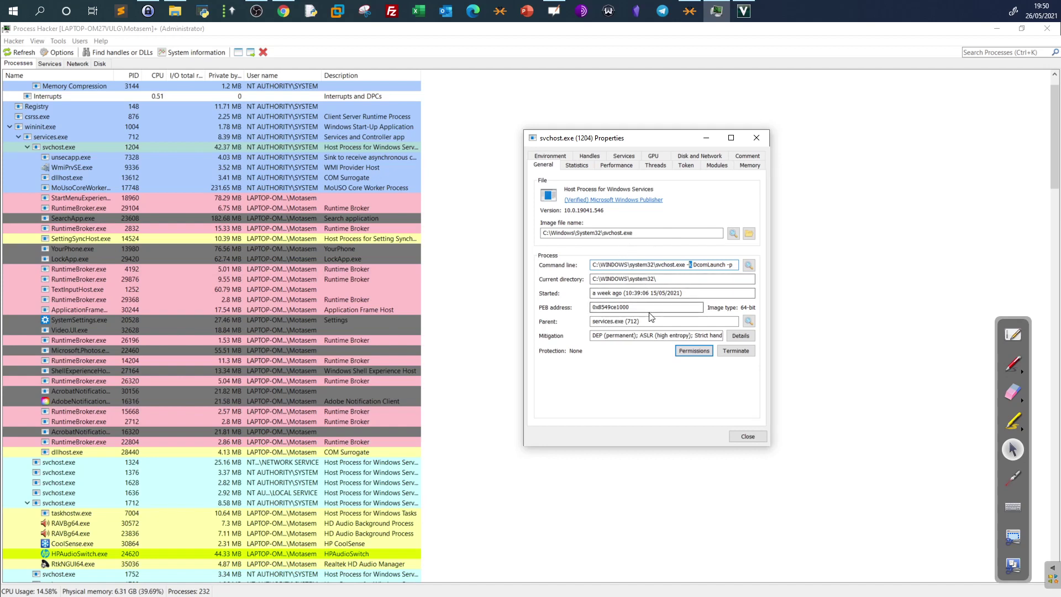
left_click_drag(643, 320, 577, 324)
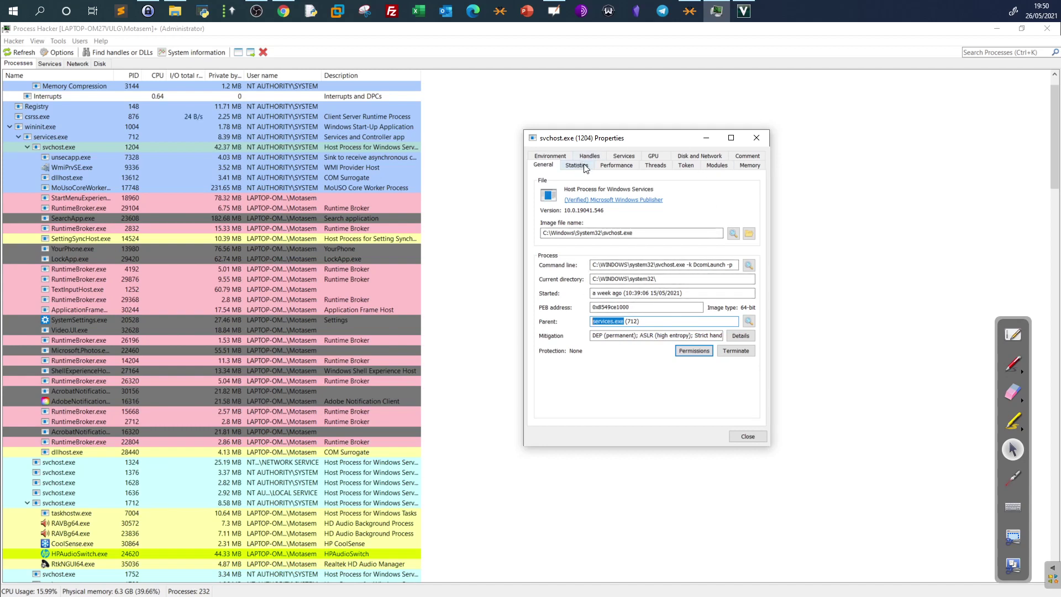
left_click(747, 436)
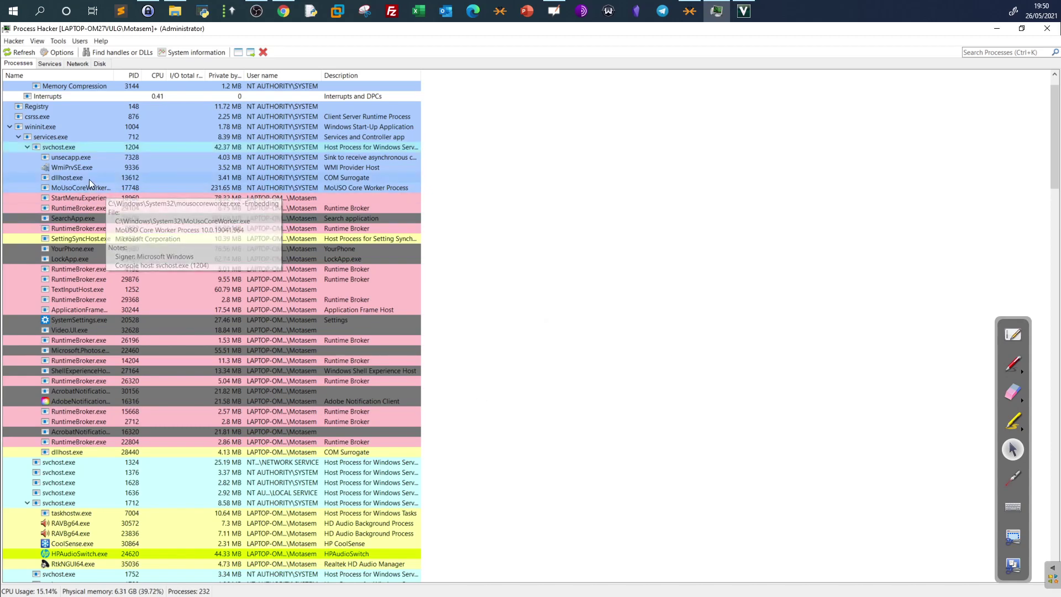
- Go to the DcomLaunch service hosted by the first svchost.exe under services.exe
mouse_move(87, 138)
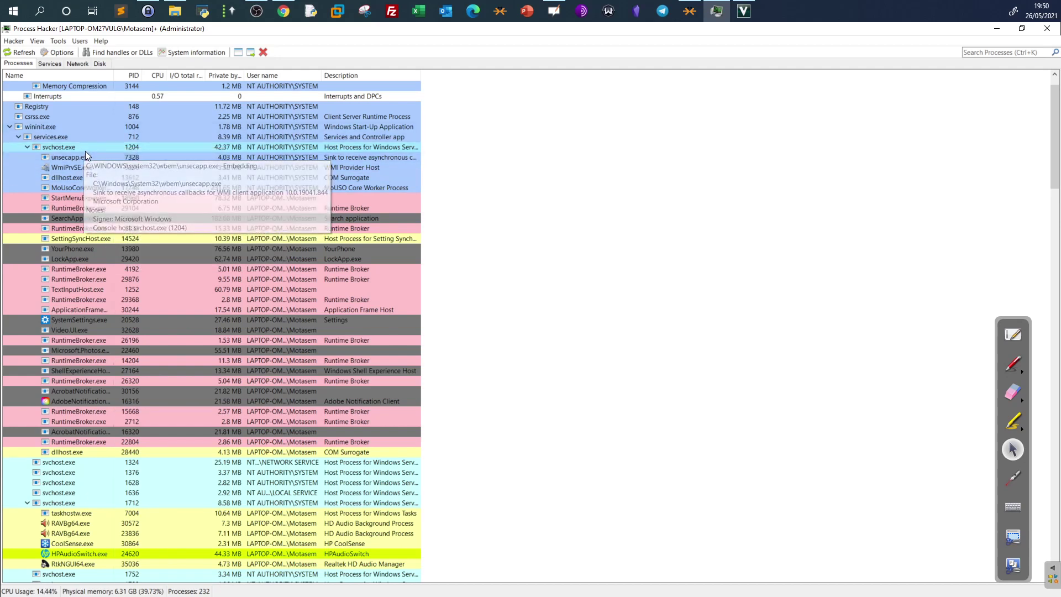
right_click(86, 149)
mouse_move(164, 269)
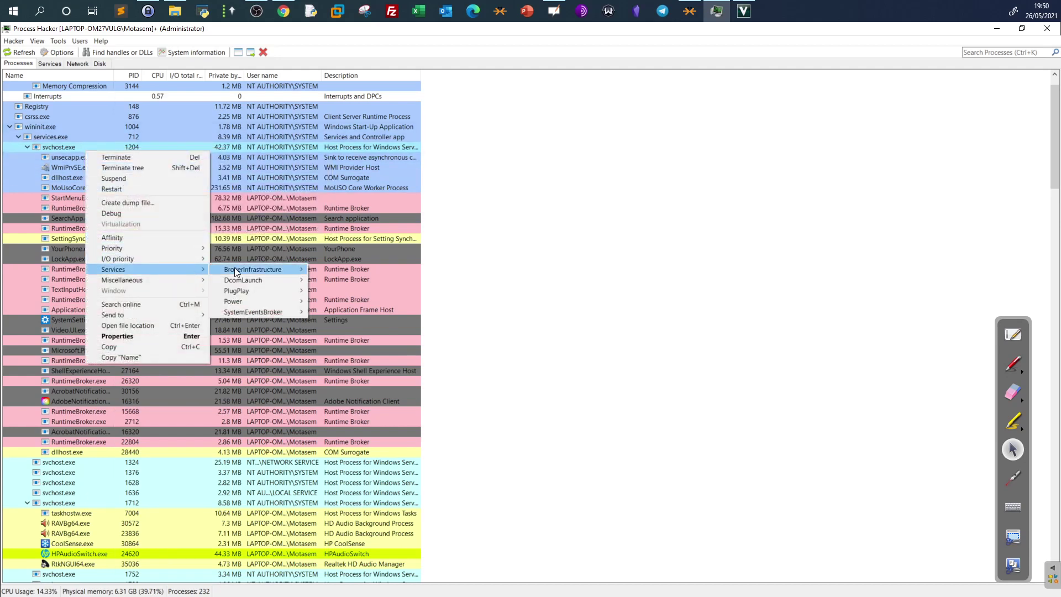
mouse_move(234, 269)
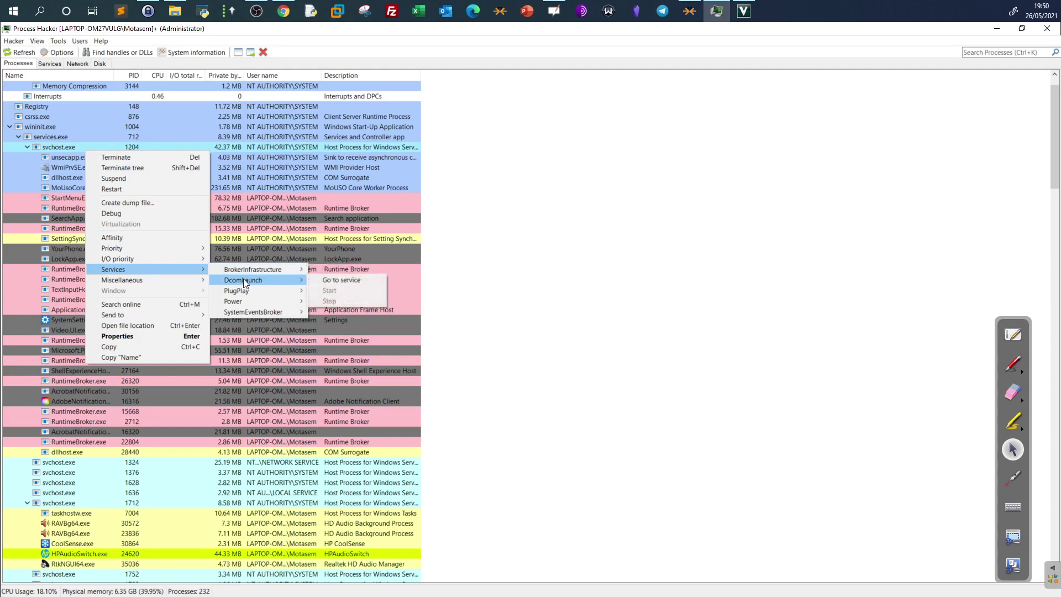
left_click(340, 280)
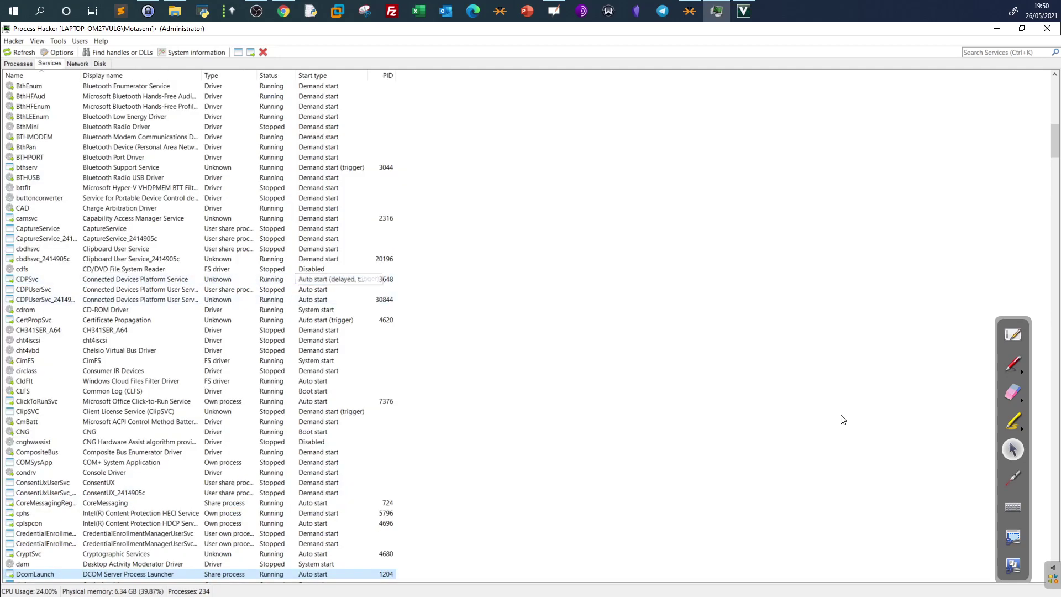
- Open the DcomLaunch service's properties, examine its service DLL and the -k option in its binary path, and close them without changes
scroll(505, 363, "down", 1)
scroll(505, 363, "down", 3)
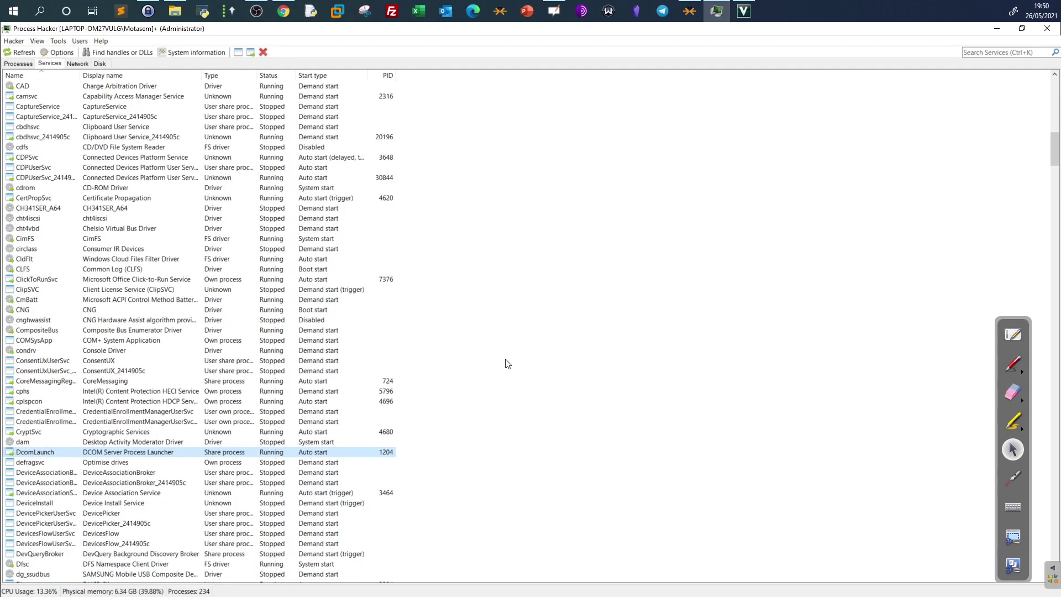
right_click(83, 454)
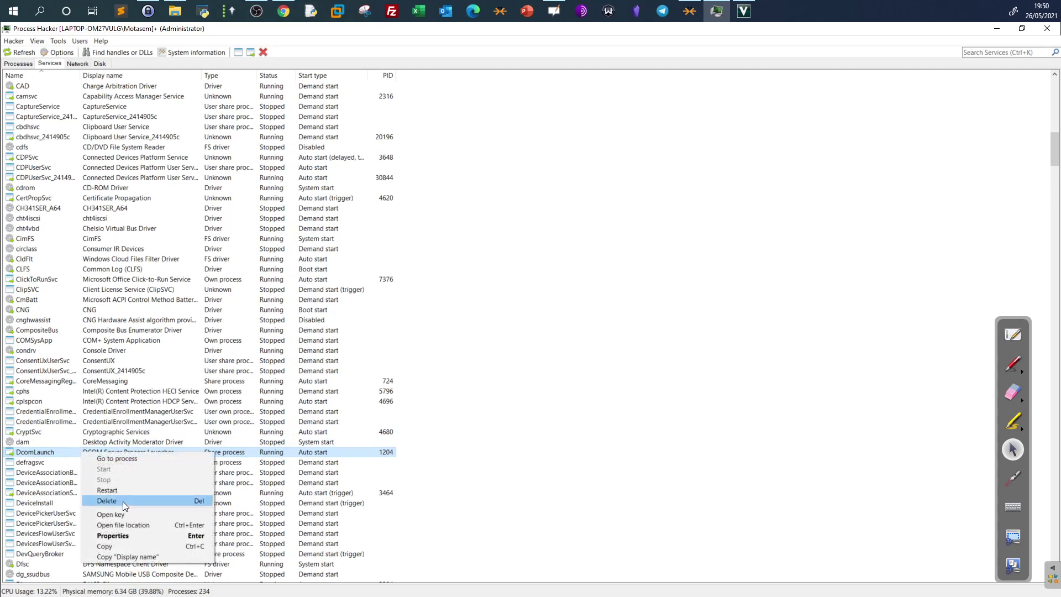
left_click(111, 534)
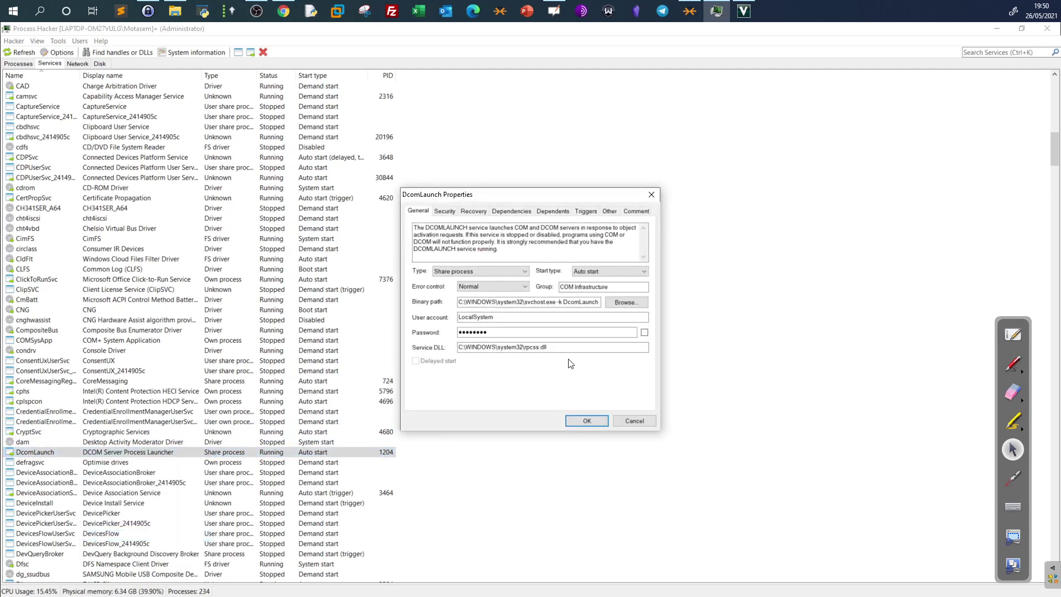
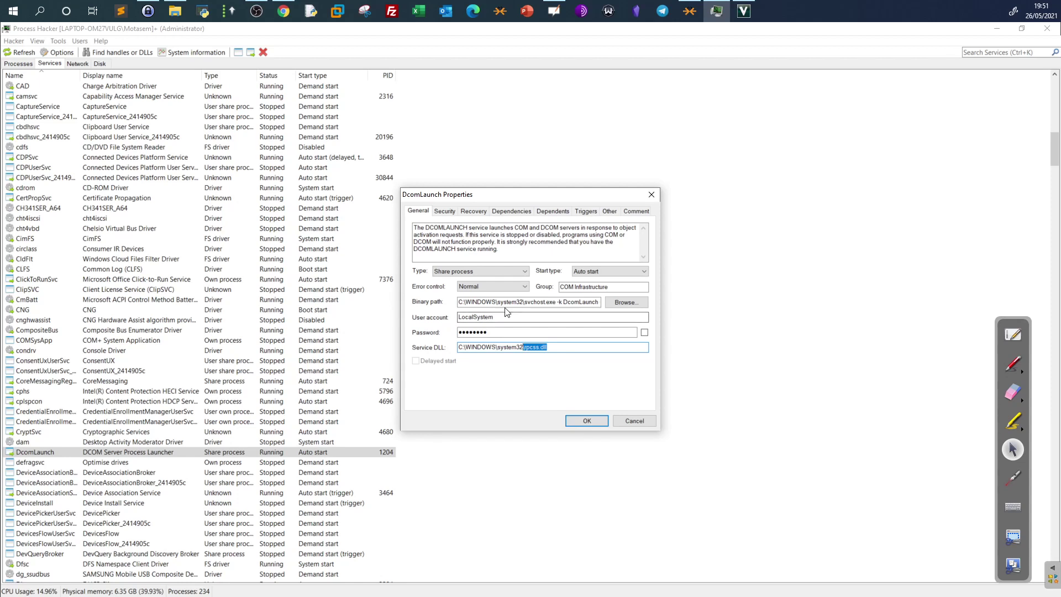
left_click_drag(484, 302, 617, 295)
left_click(542, 304)
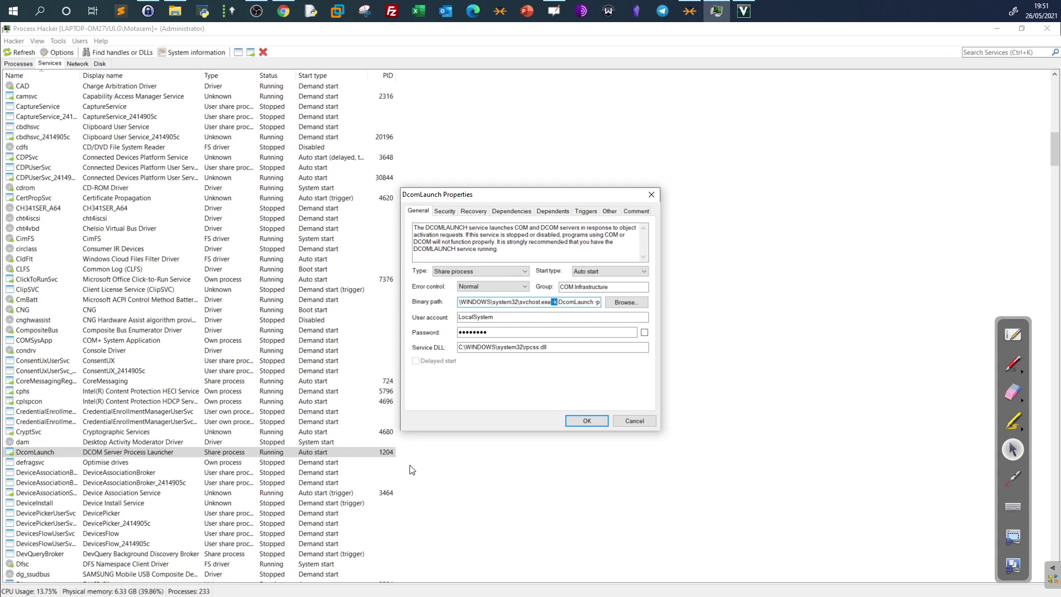
left_click(640, 423)
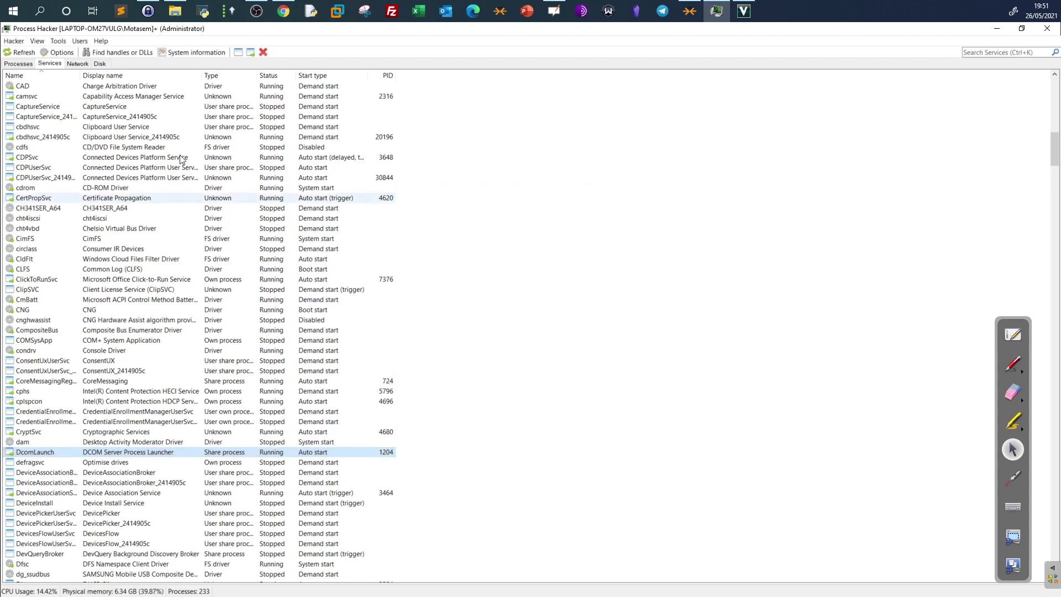
- From the process list, go to the RpcEptMapper service of svchost.exe with PID 1324 and inspect the service's properties
left_click(12, 65)
scroll(88, 276, "down", 4)
scroll(108, 409, "down", 1)
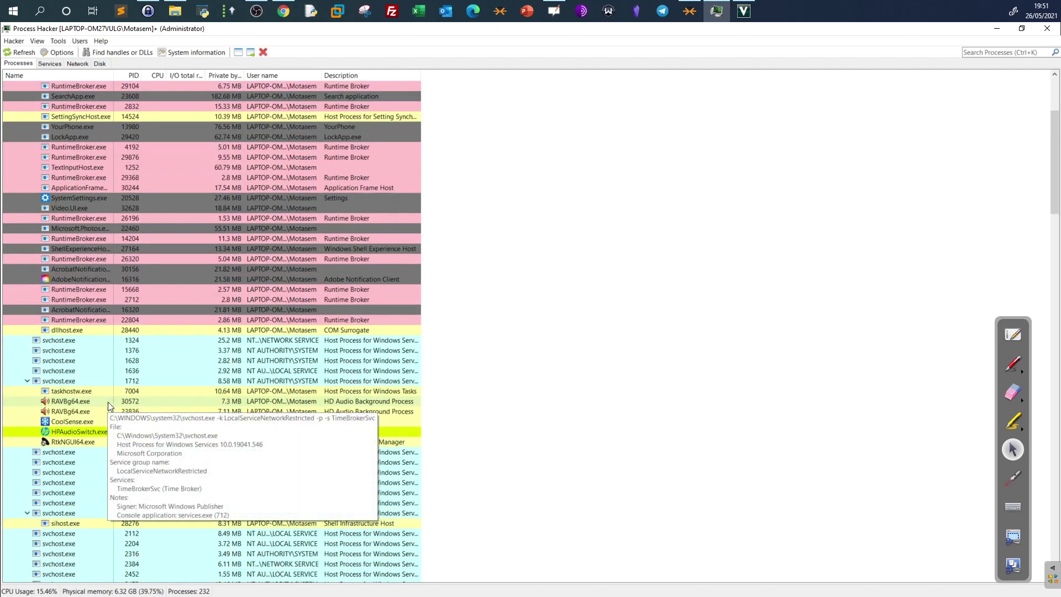
right_click(77, 340)
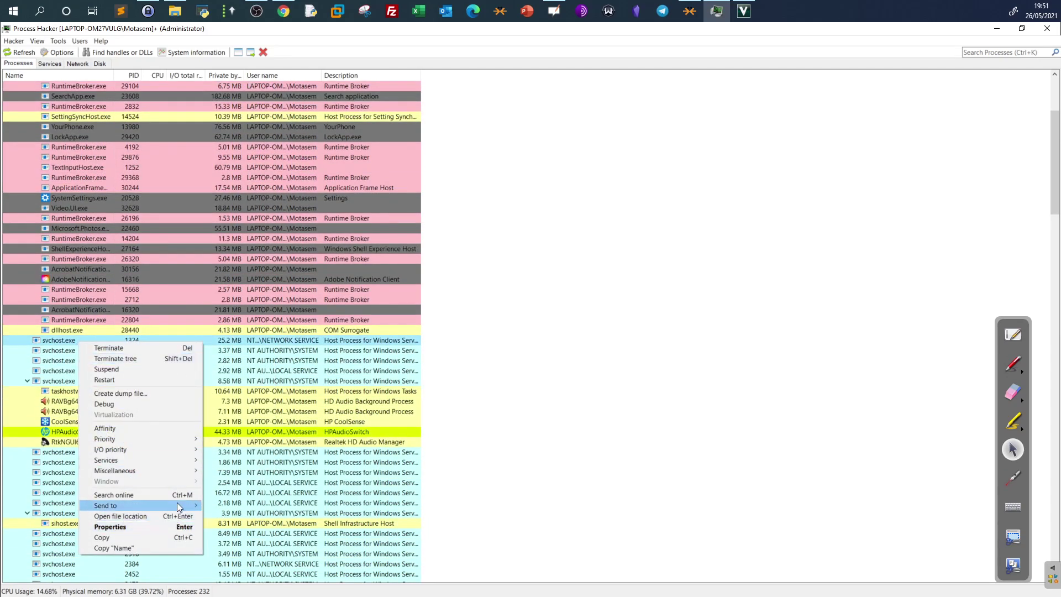
mouse_move(171, 456)
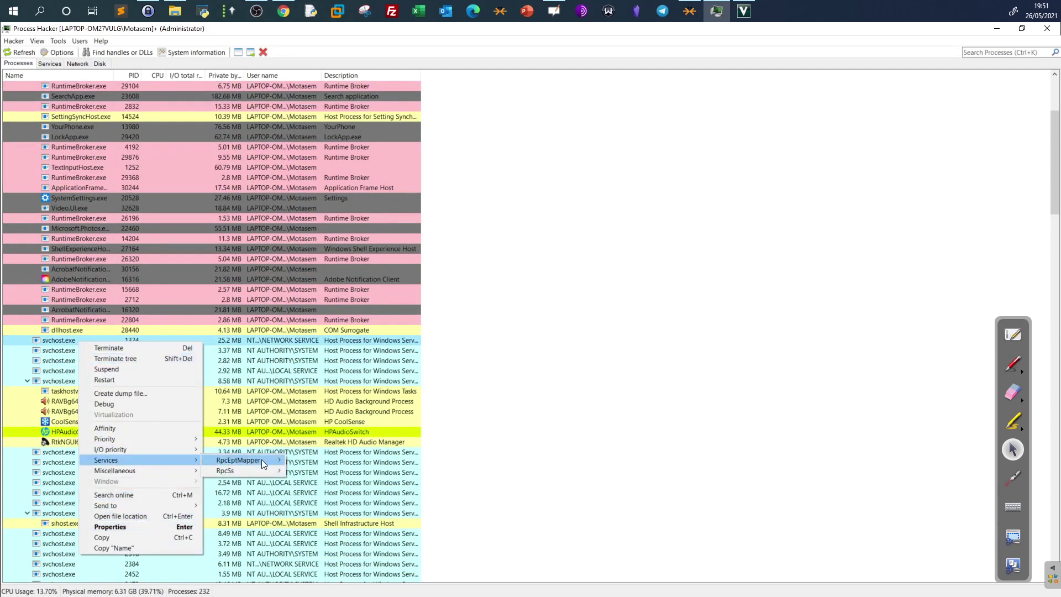
mouse_move(264, 469)
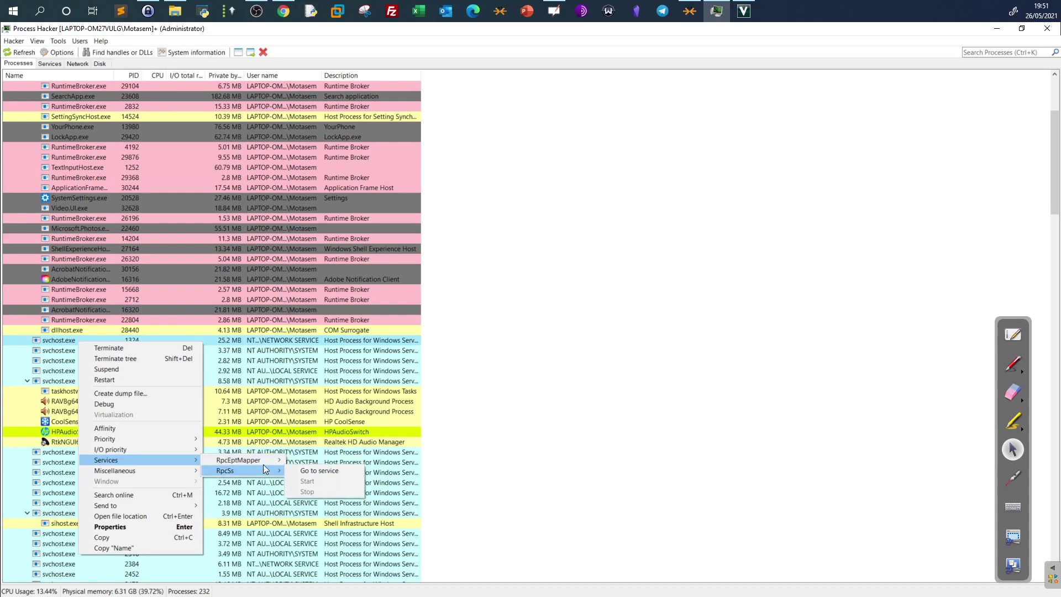
left_click(307, 459)
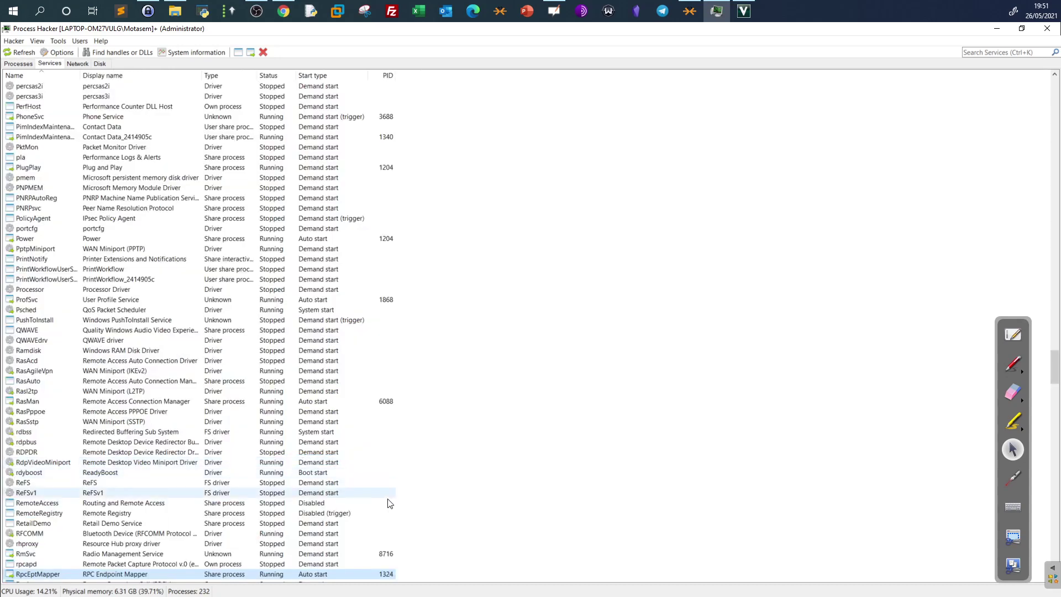
right_click(258, 574)
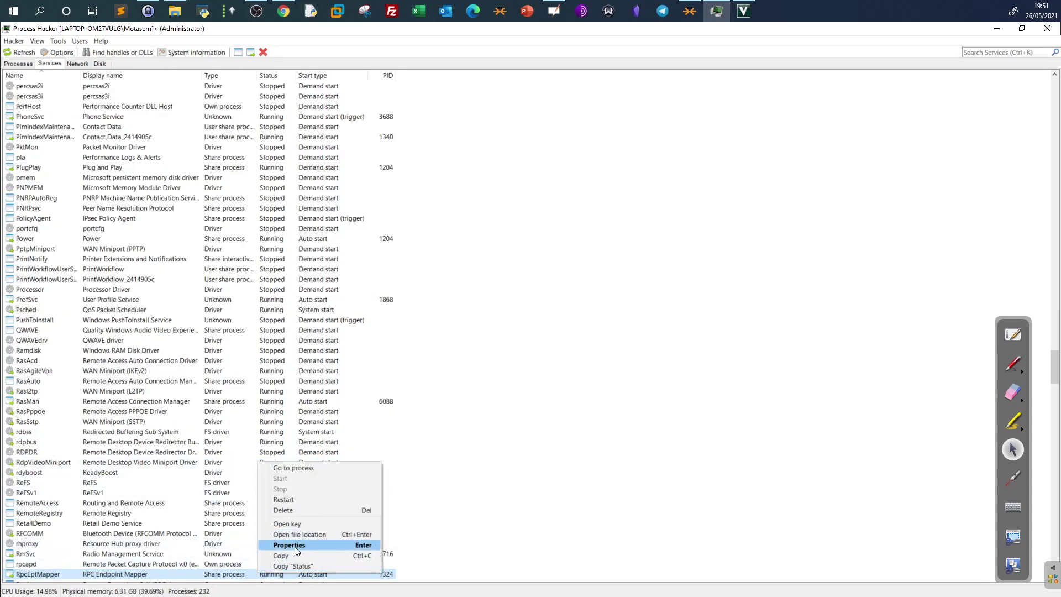
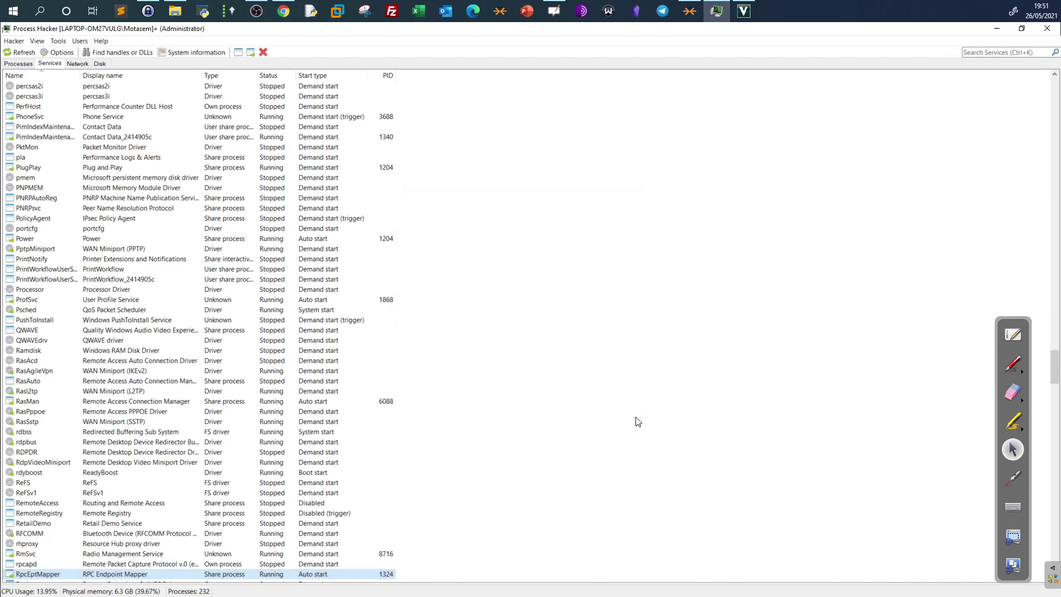
- From the process list, open the properties of svchost.exe with PID 1376, examine its parent and command-line -k option, and close them
left_click(19, 65)
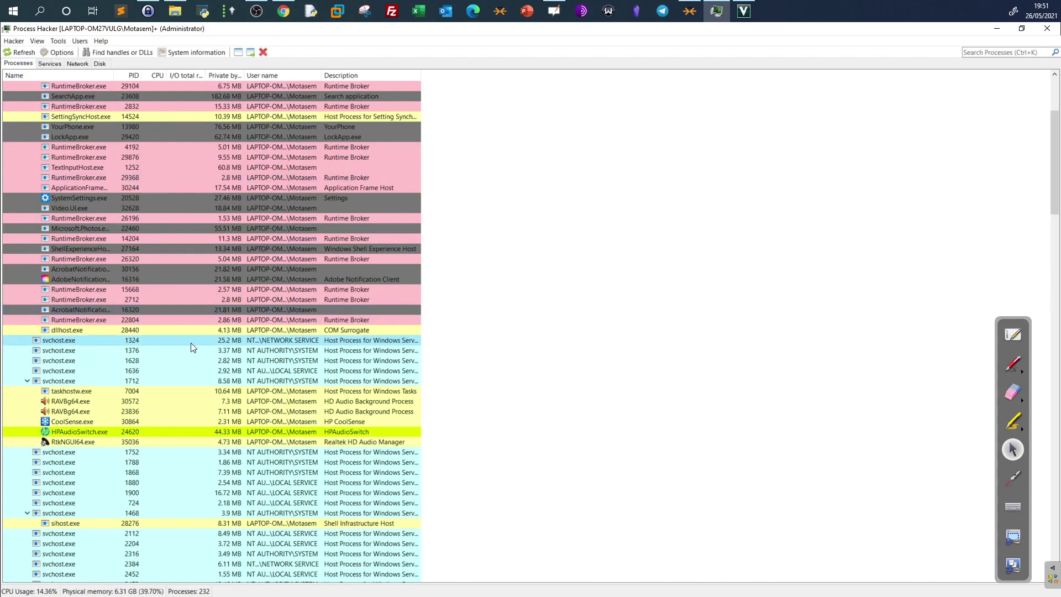
right_click(62, 346)
left_click(158, 532)
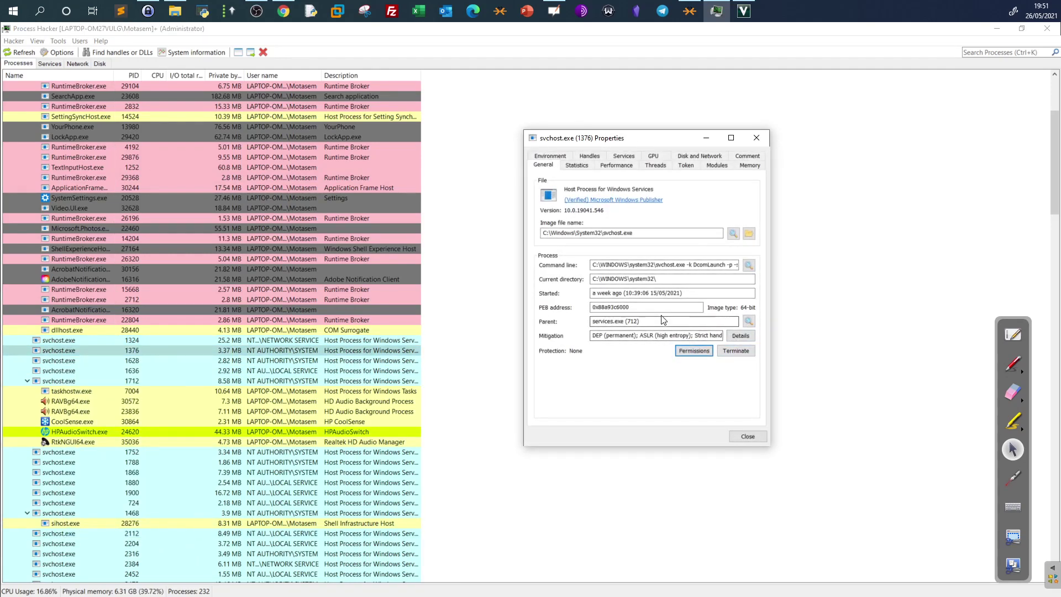
left_click_drag(668, 320, 555, 318)
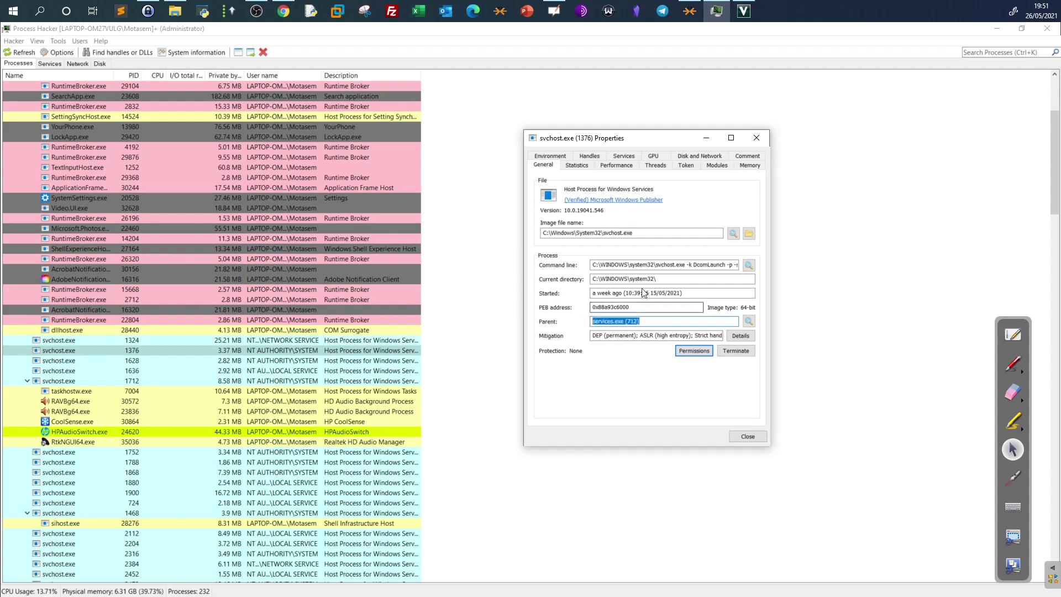
left_click(693, 265)
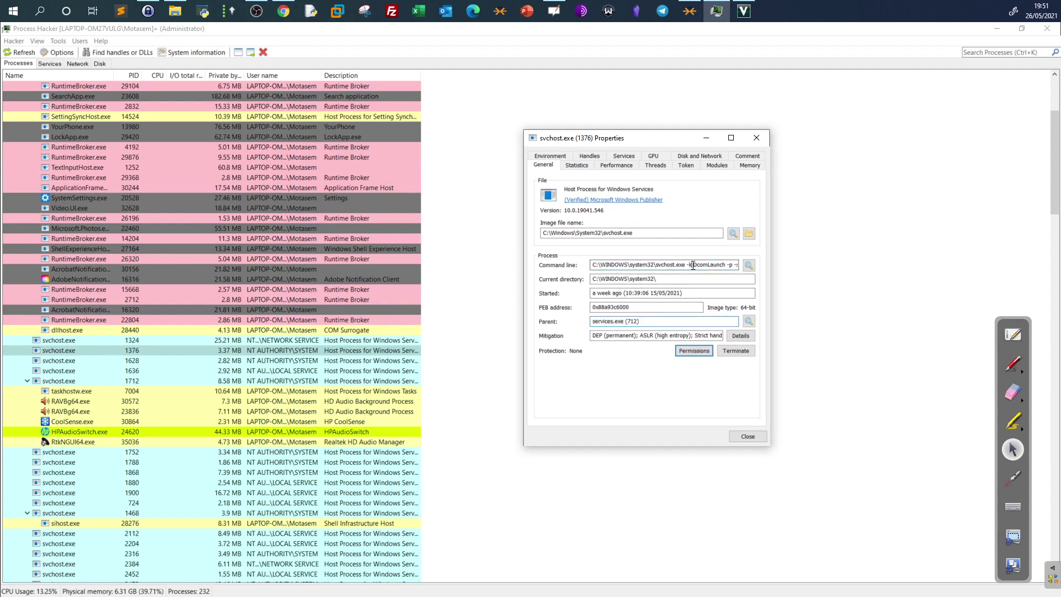
left_click(747, 435)
- Go to the LSM service hosted by svchost.exe with PID 1376, examine the service DLL in its properties, and close them without changes
right_click(43, 352)
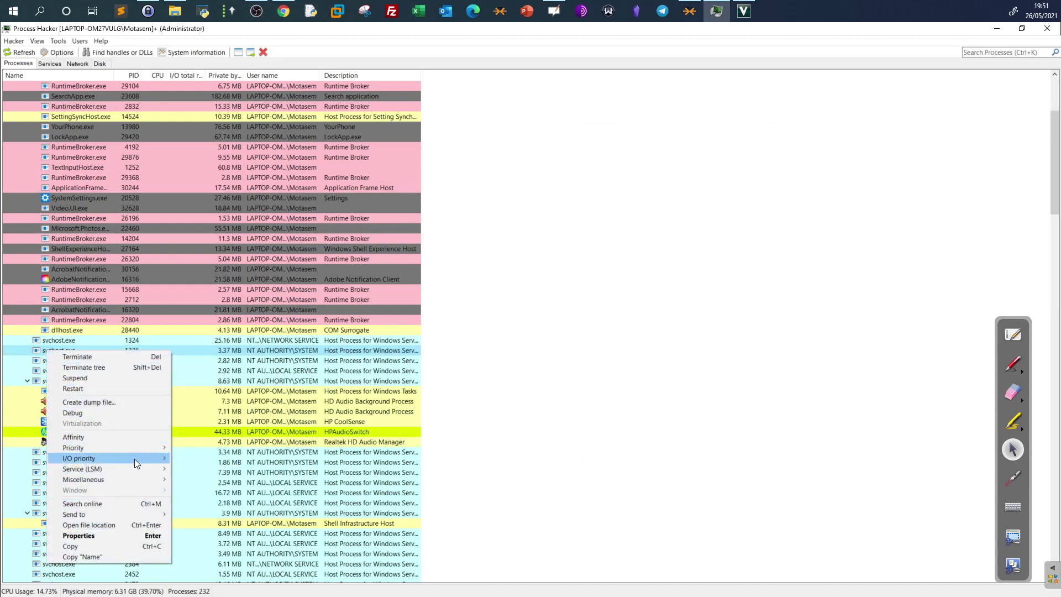
mouse_move(147, 466)
left_click(187, 468)
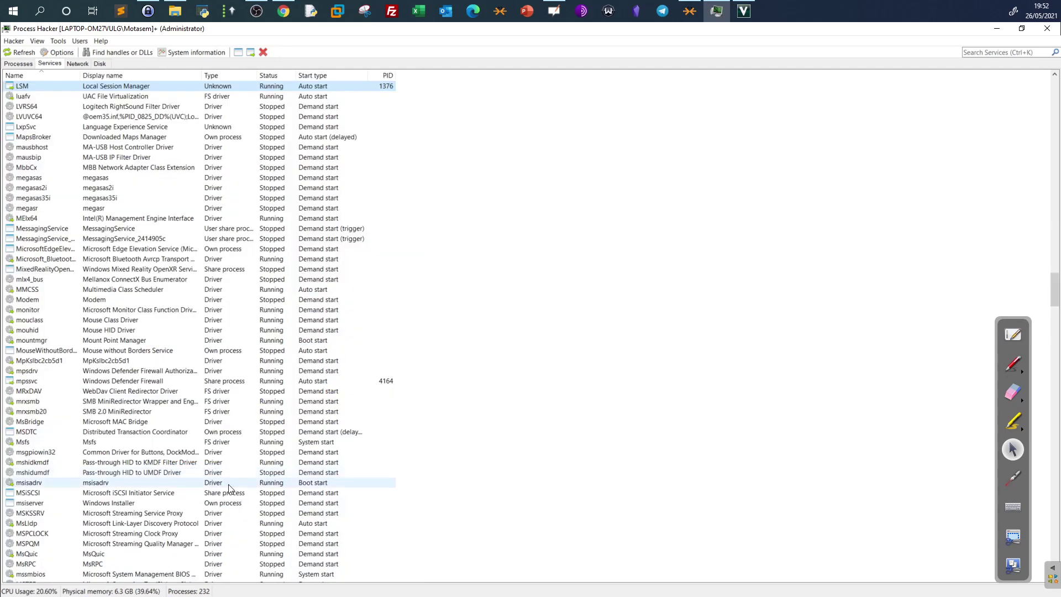
right_click(123, 87)
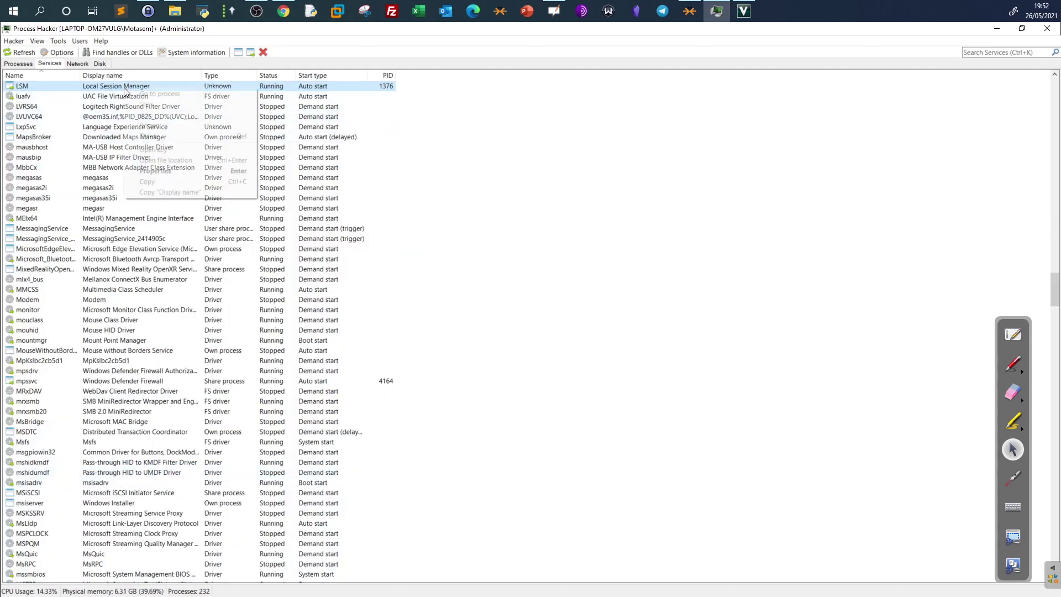
left_click(164, 172)
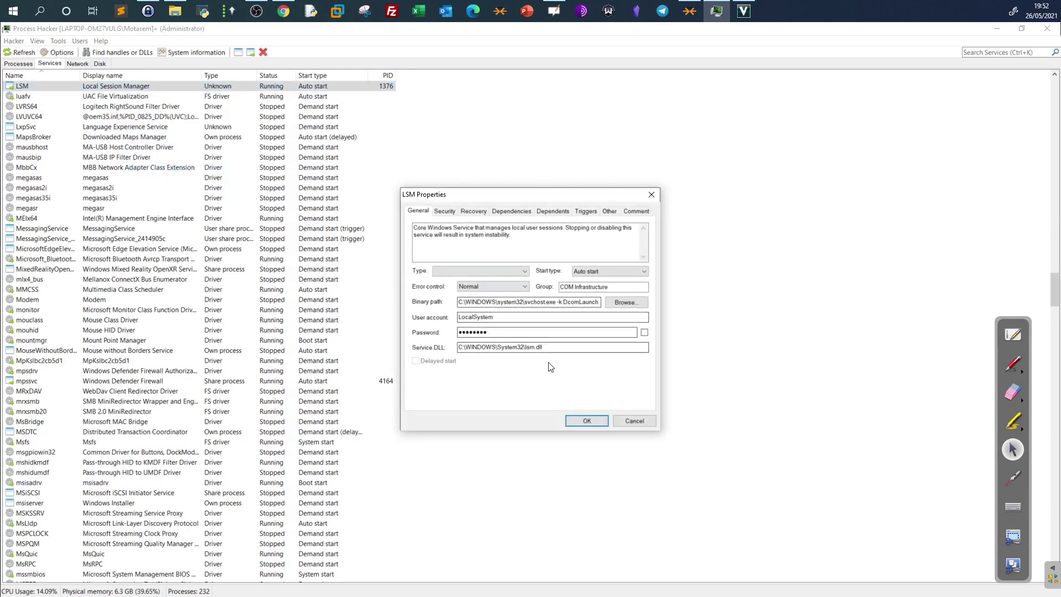
left_click_drag(555, 349, 525, 347)
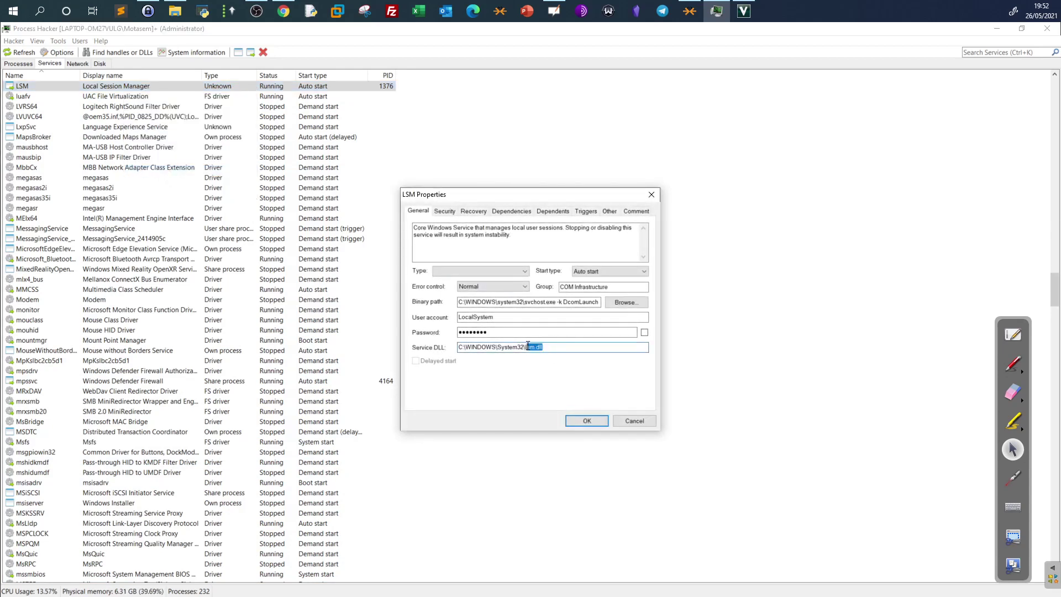
left_click(638, 423)
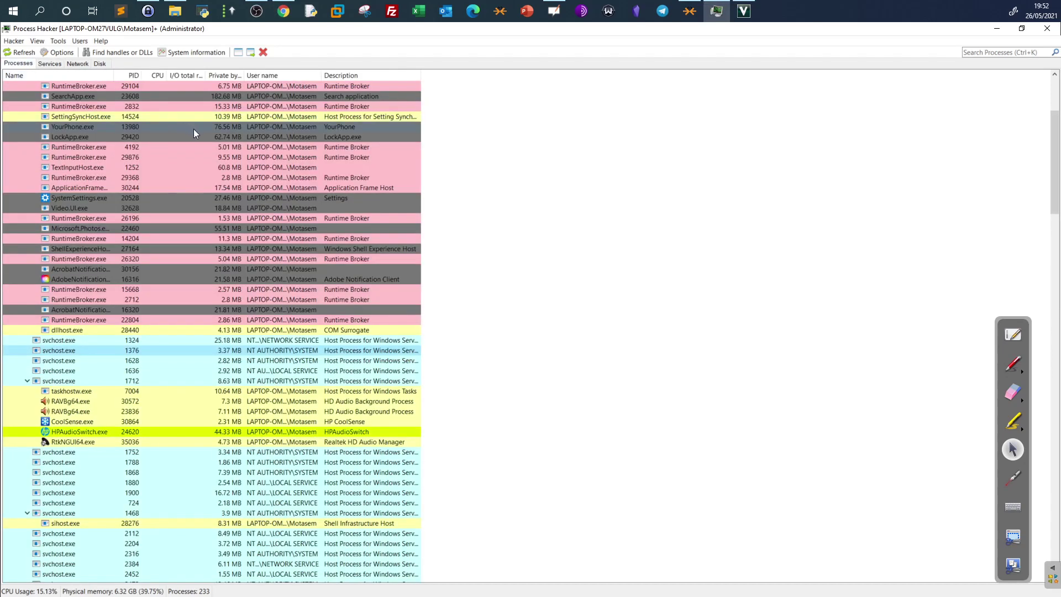
- In the process list, collapse the trees of wininit.exe, explorer.exe, winlogon.exe, NVIDIA Web Helper.exe, MouseWithoutBorders.exe, CCXProcess.exe and System
scroll(235, 226, "up", 5)
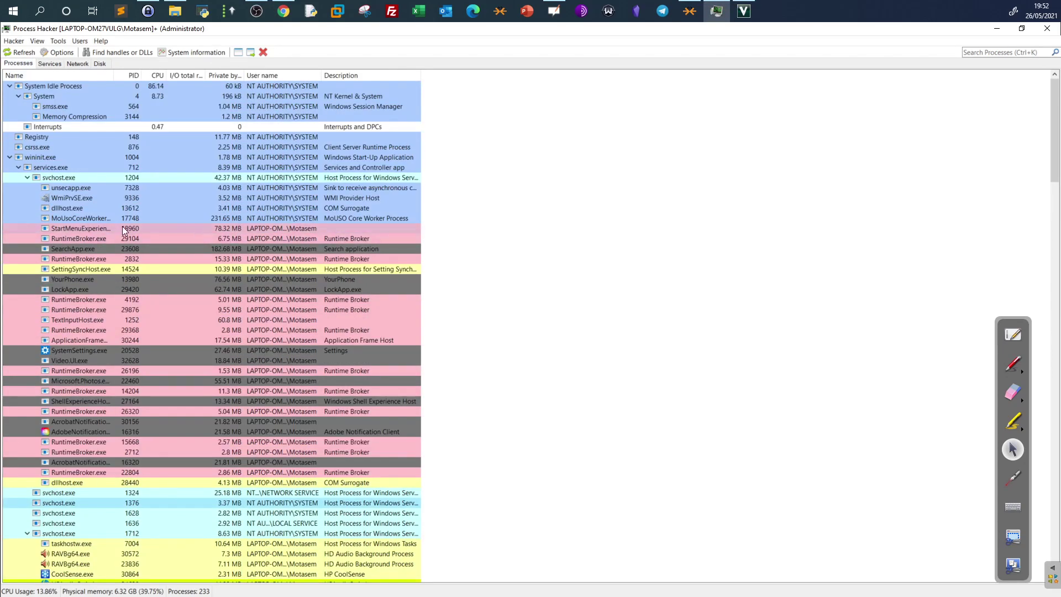
left_click(8, 160)
left_click(8, 158)
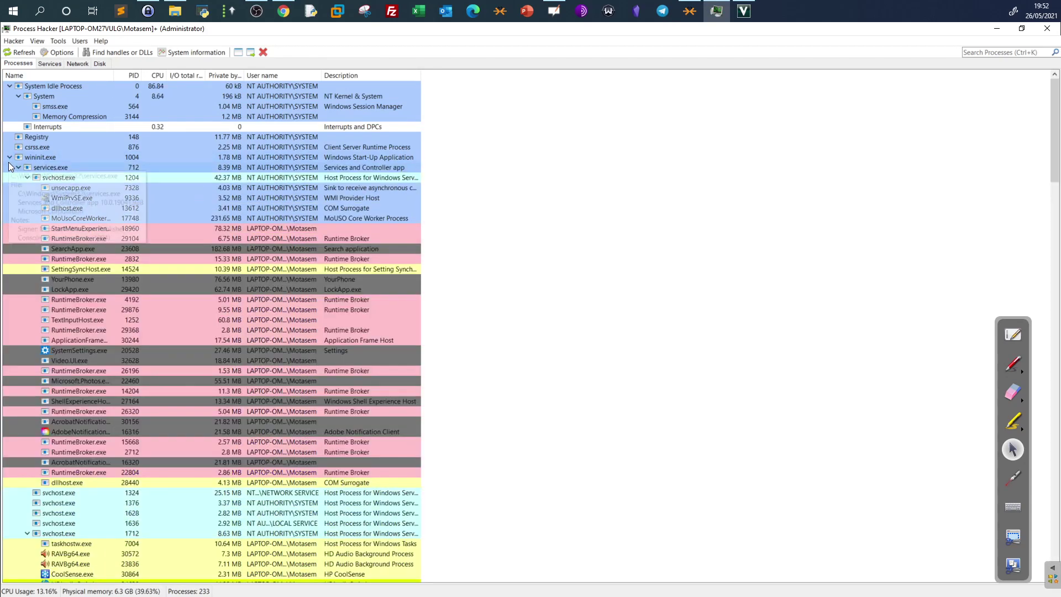
left_click(8, 160)
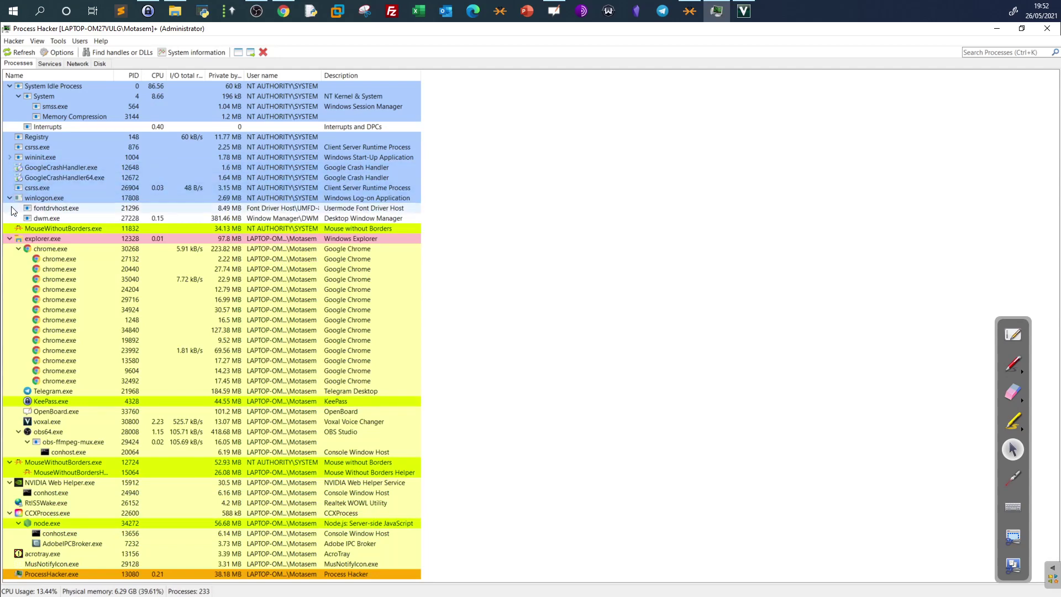
left_click(9, 238)
left_click(9, 198)
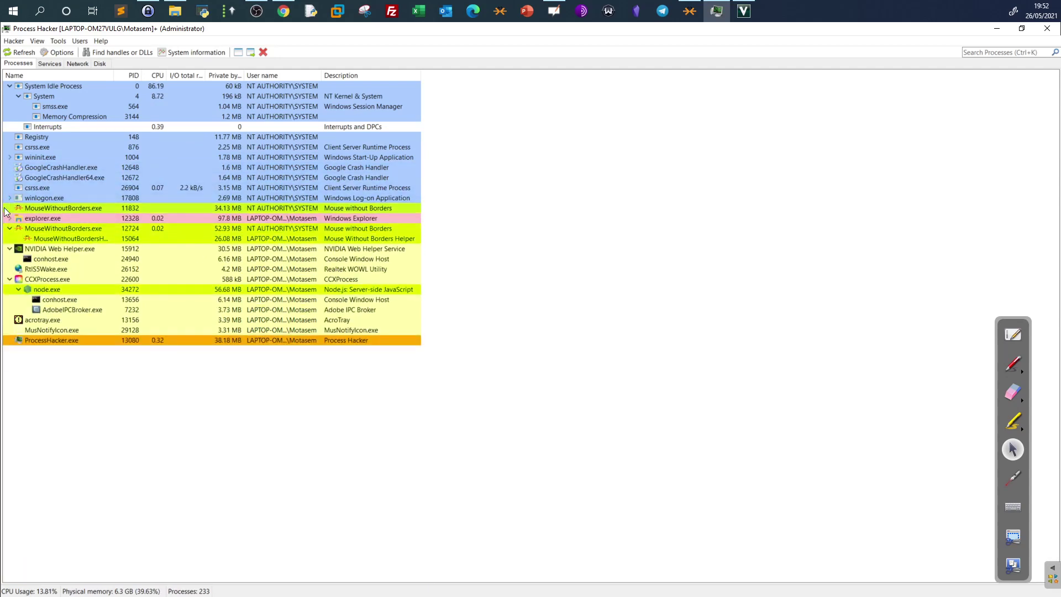
left_click(9, 249)
left_click(9, 229)
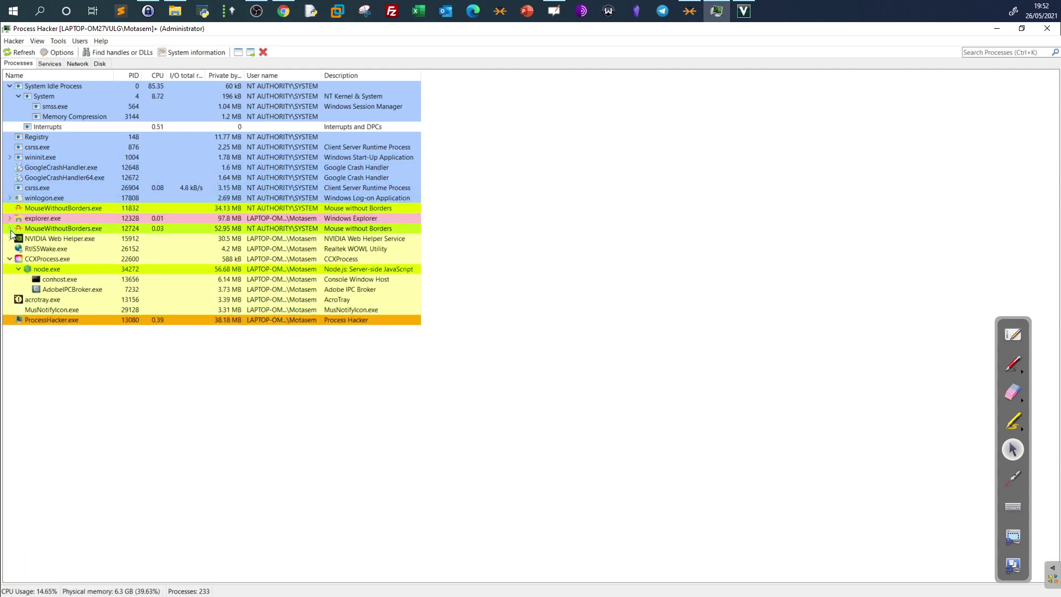
left_click(9, 259)
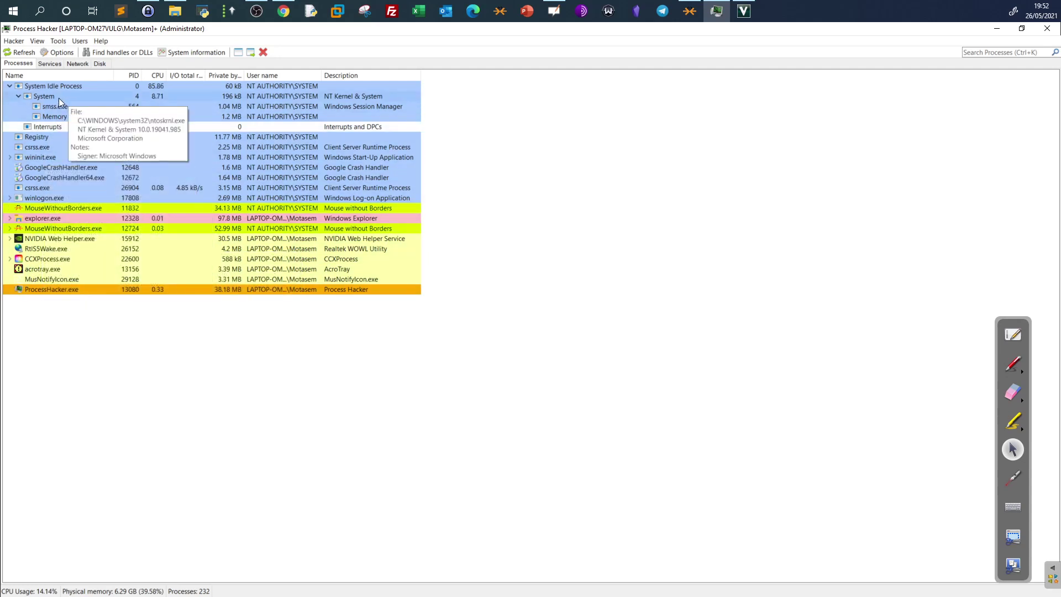
left_click(18, 96)
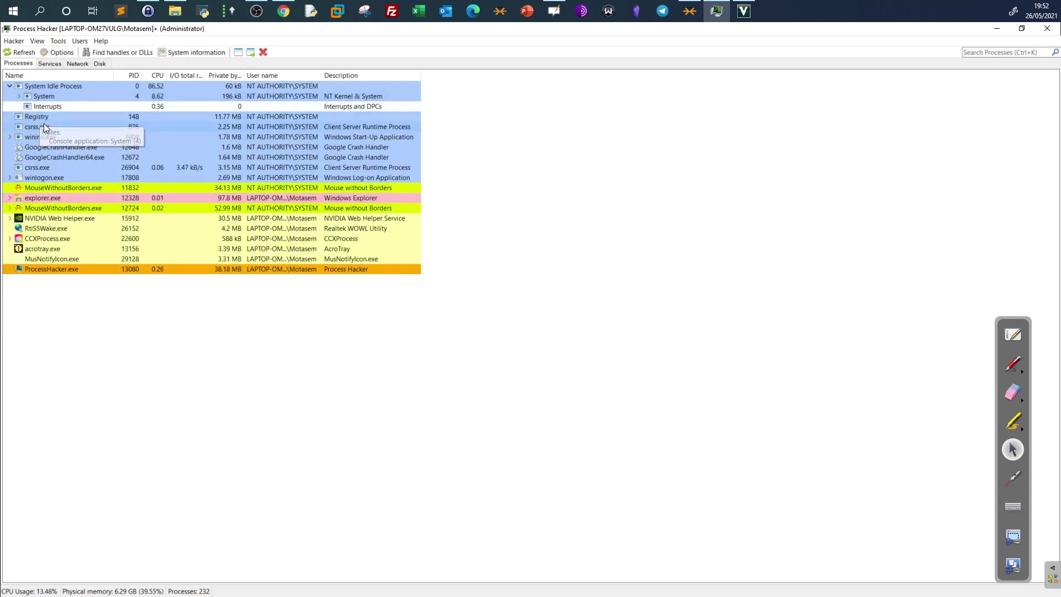
- Expand winlogon.exe, examine the image path and command line in its properties, then close them and collapse its tree
left_click(9, 178)
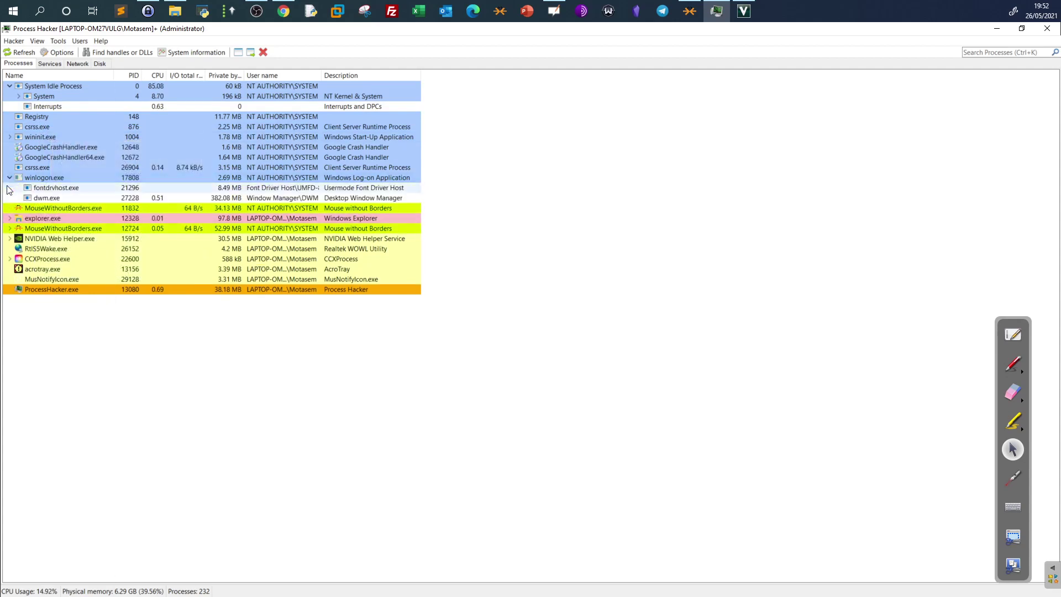
right_click(42, 178)
left_click(74, 352)
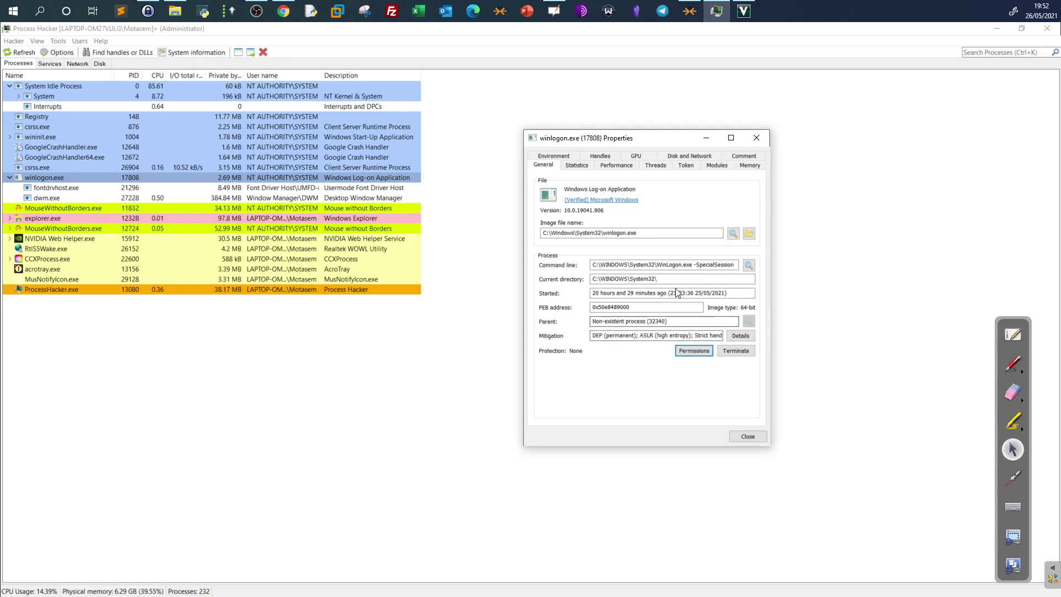
left_click_drag(649, 140, 433, 136)
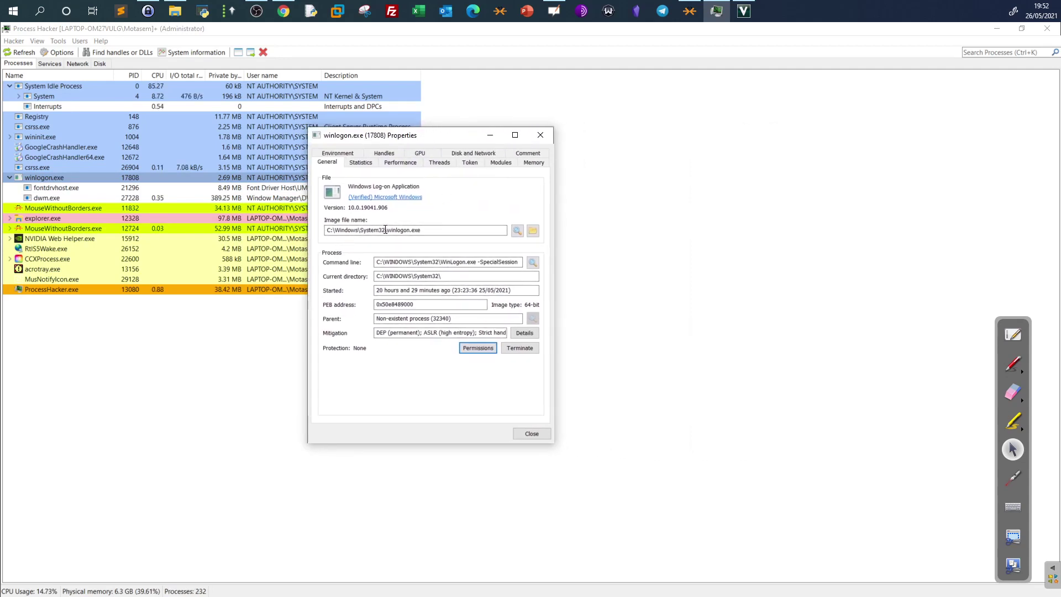
left_click_drag(386, 231, 363, 235)
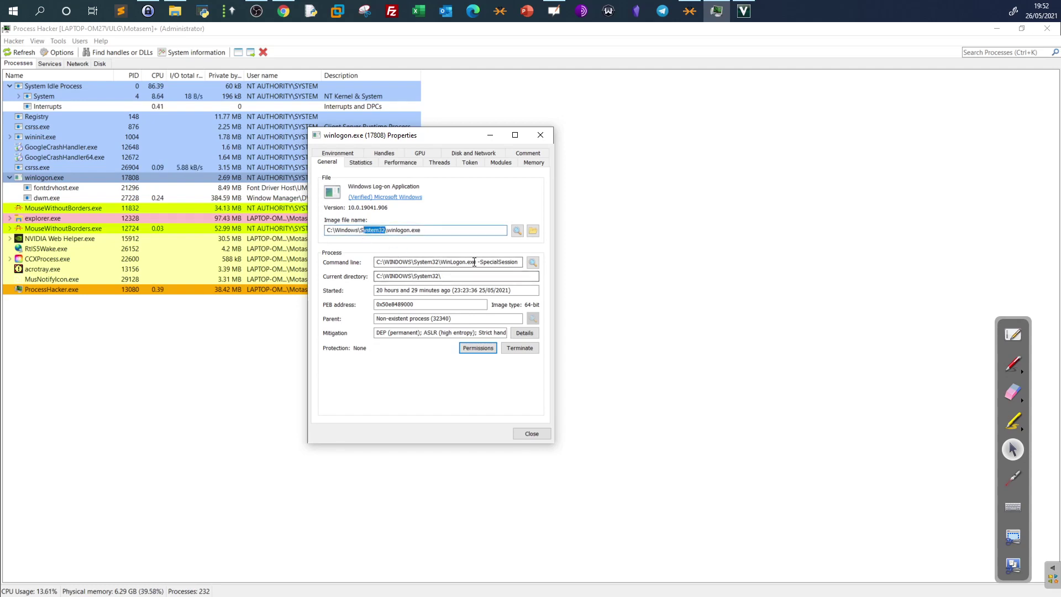
left_click(442, 263)
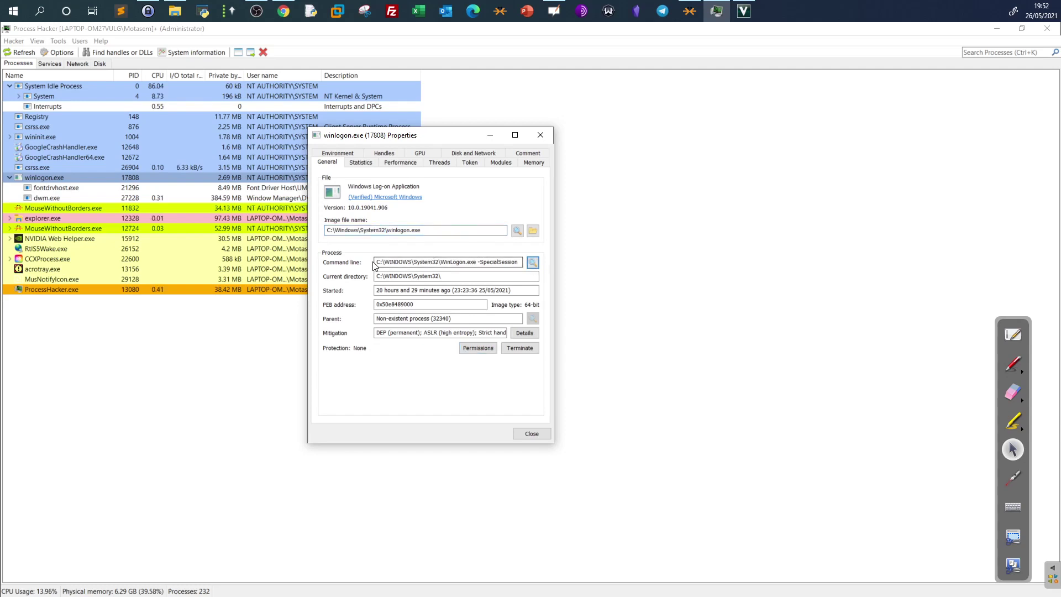
left_click_drag(375, 263, 520, 262)
left_click(462, 260)
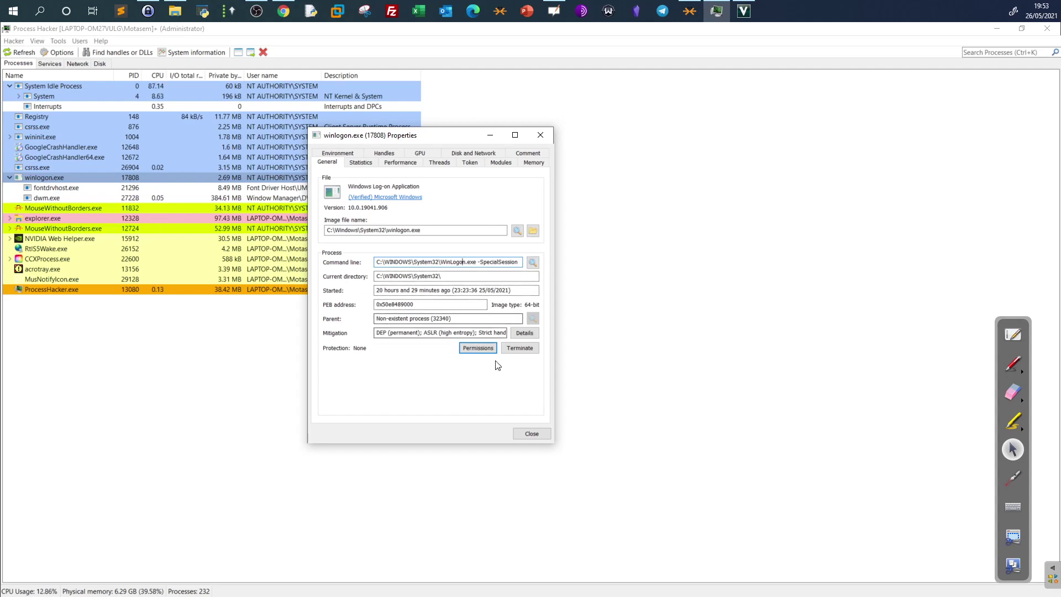
left_click(534, 433)
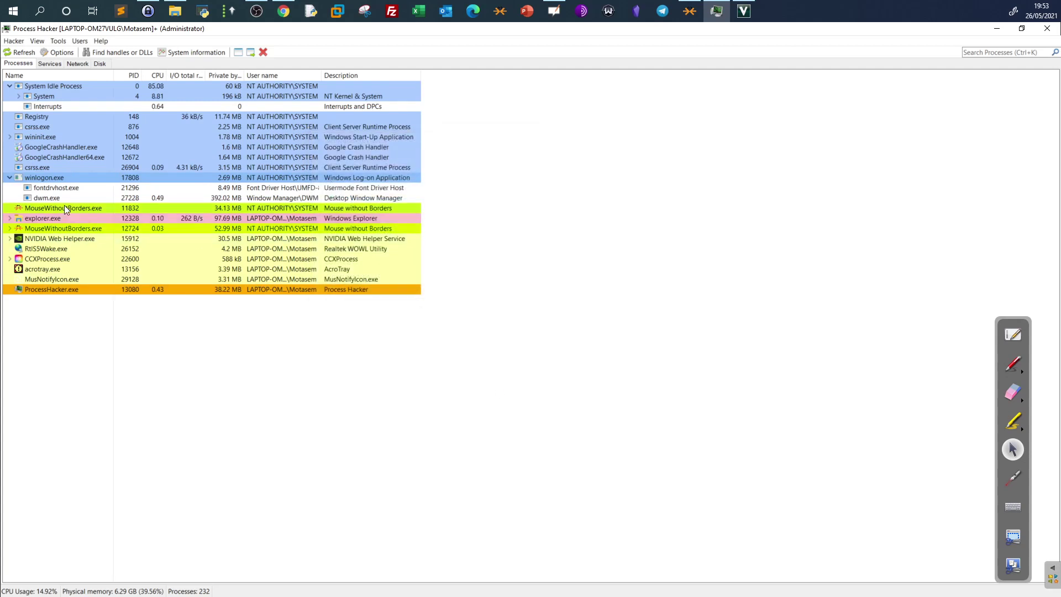
left_click(9, 178)
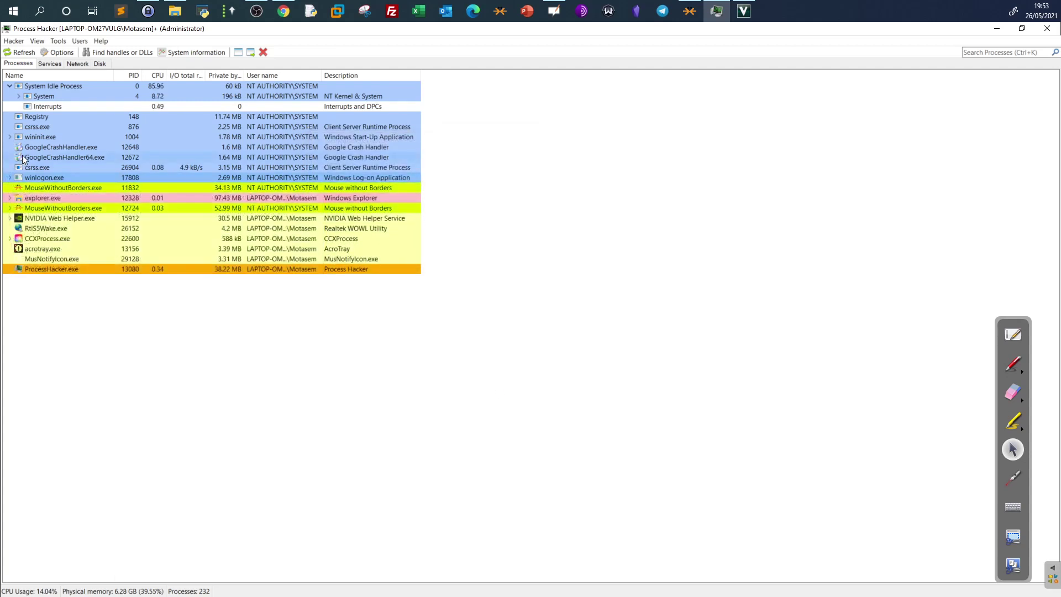
- Expand wininit.exe and collapse services.exe beneath it, including its first svchost.exe, leaving only the direct child processes listed
left_click(11, 137)
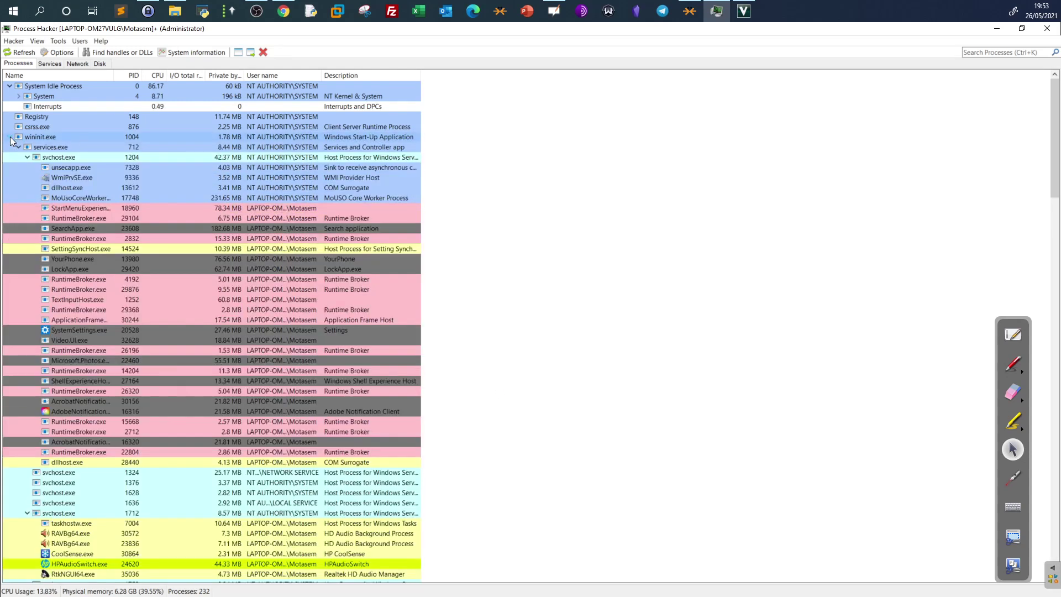
left_click(27, 157)
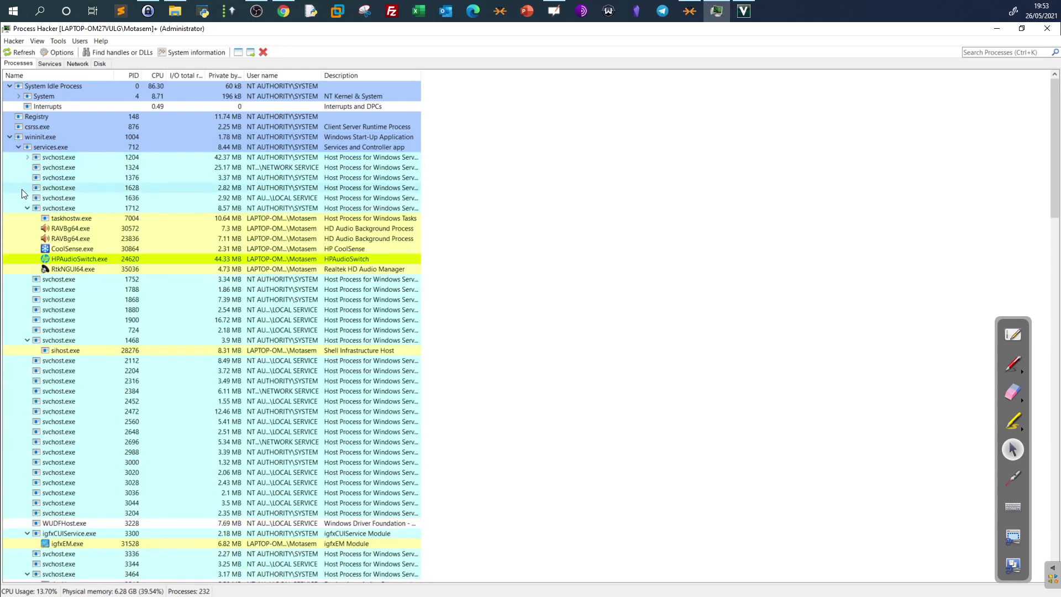
left_click(18, 147)
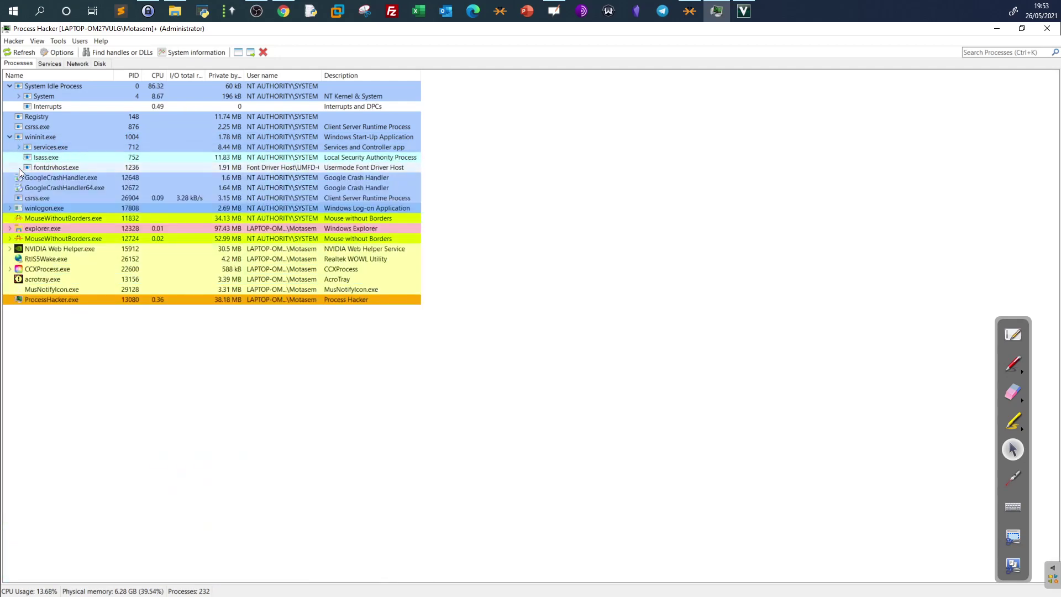
- Open the properties of lsass.exe under wininit.exe, examine its image path and parent process, and close them
left_click(40, 158)
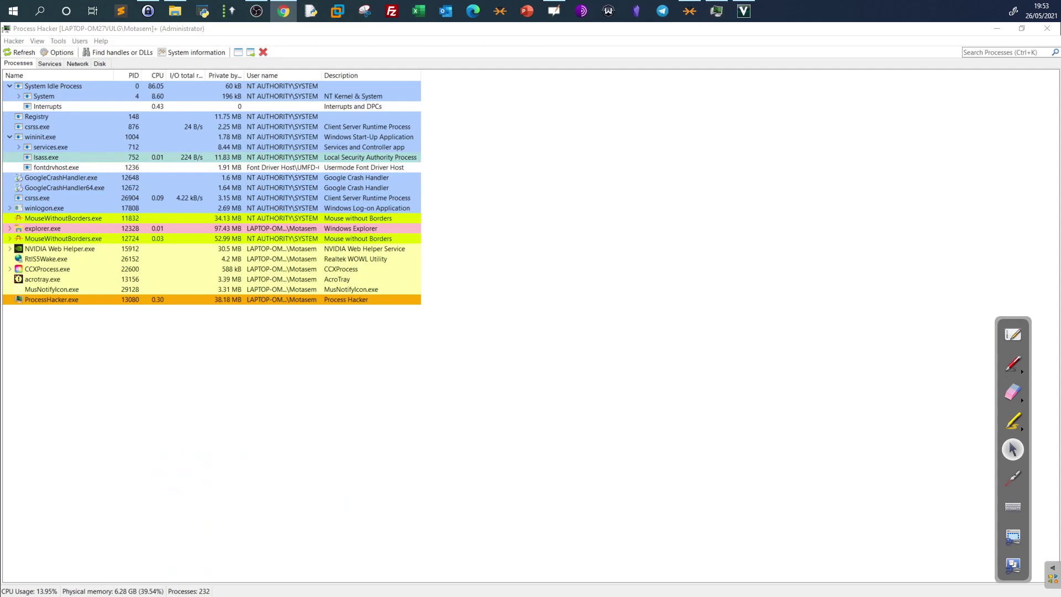
left_click(54, 157)
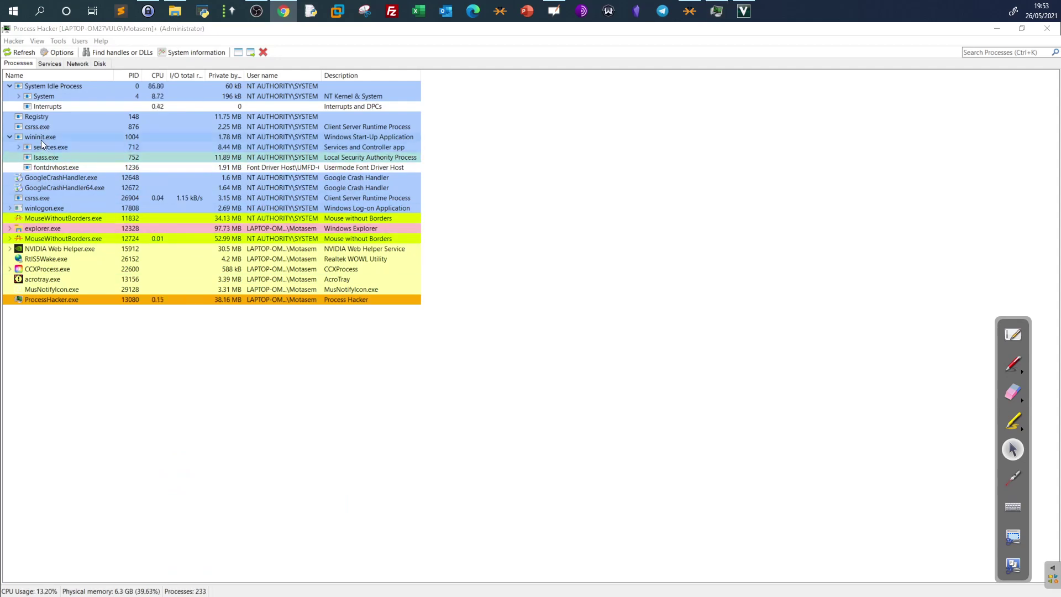
right_click(50, 156)
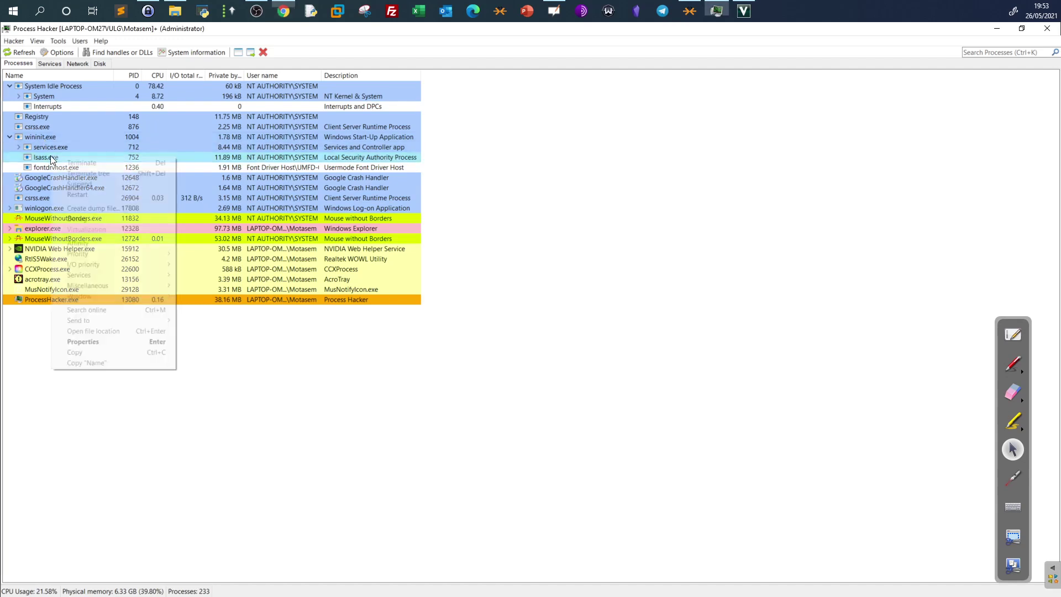
left_click(112, 341)
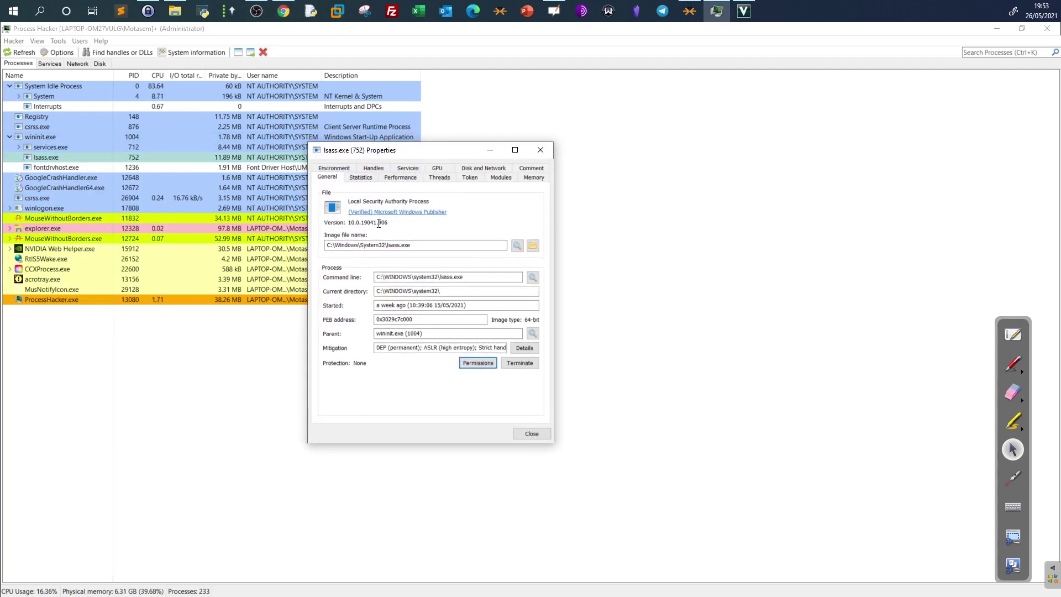
double_click(386, 248)
left_click_drag(442, 333, 384, 335)
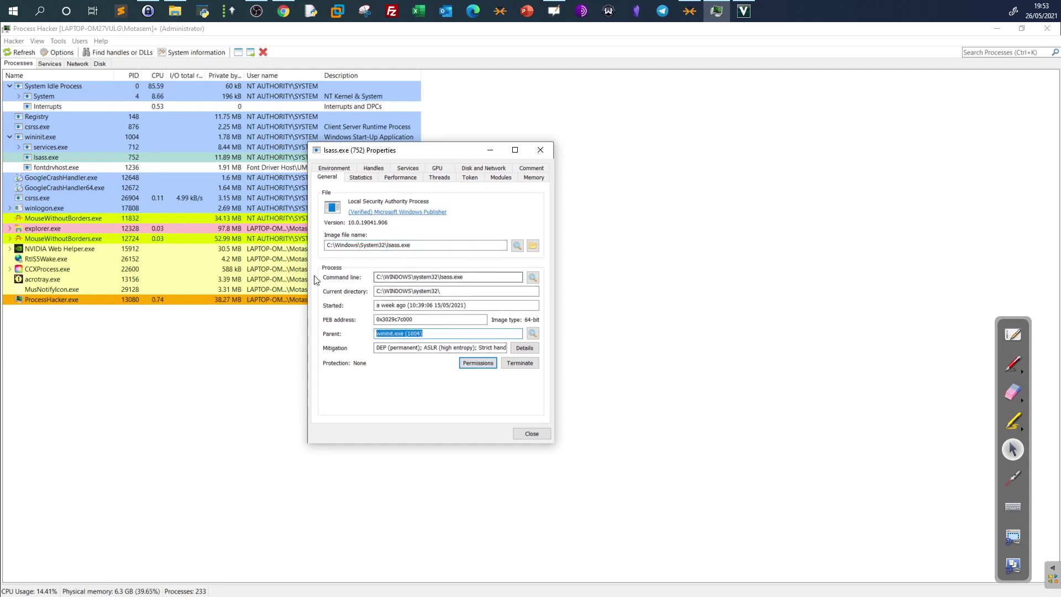
left_click(537, 433)
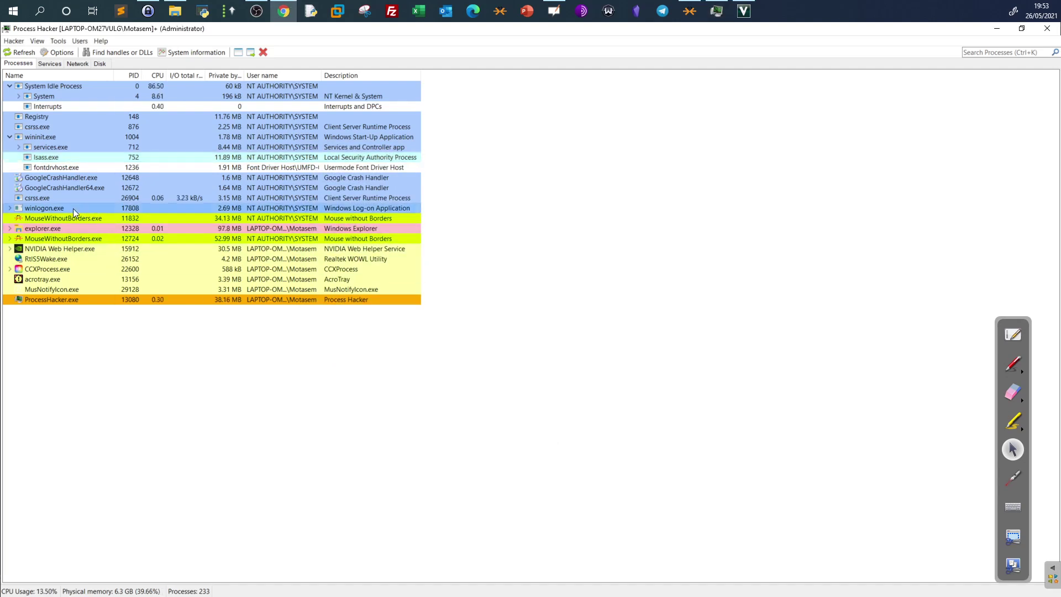
- Open the properties of explorer.exe and examine its image file path, command line and parent process
right_click(49, 231)
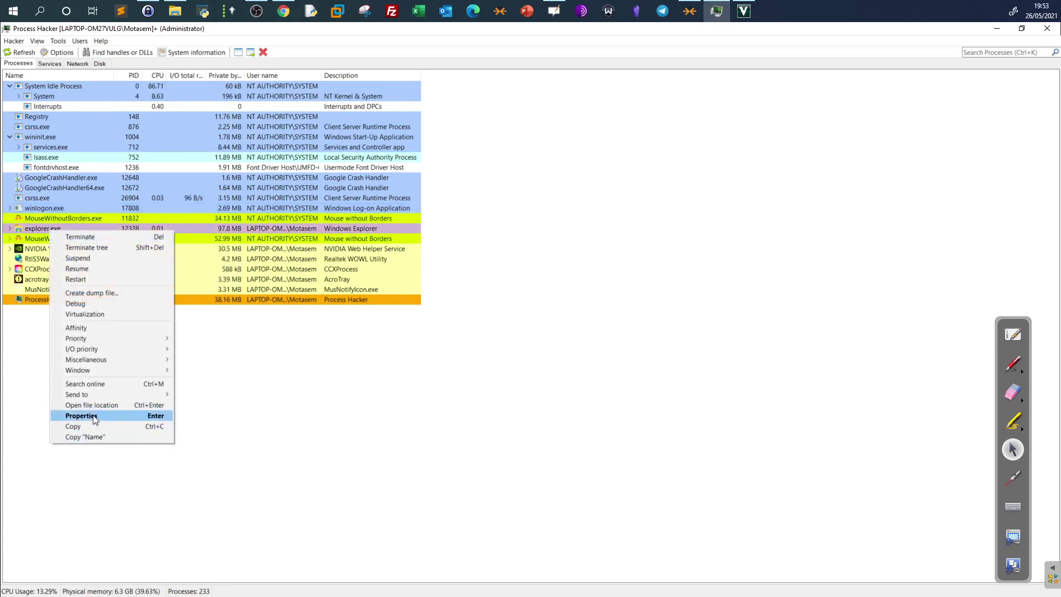
left_click(83, 415)
left_click(410, 245)
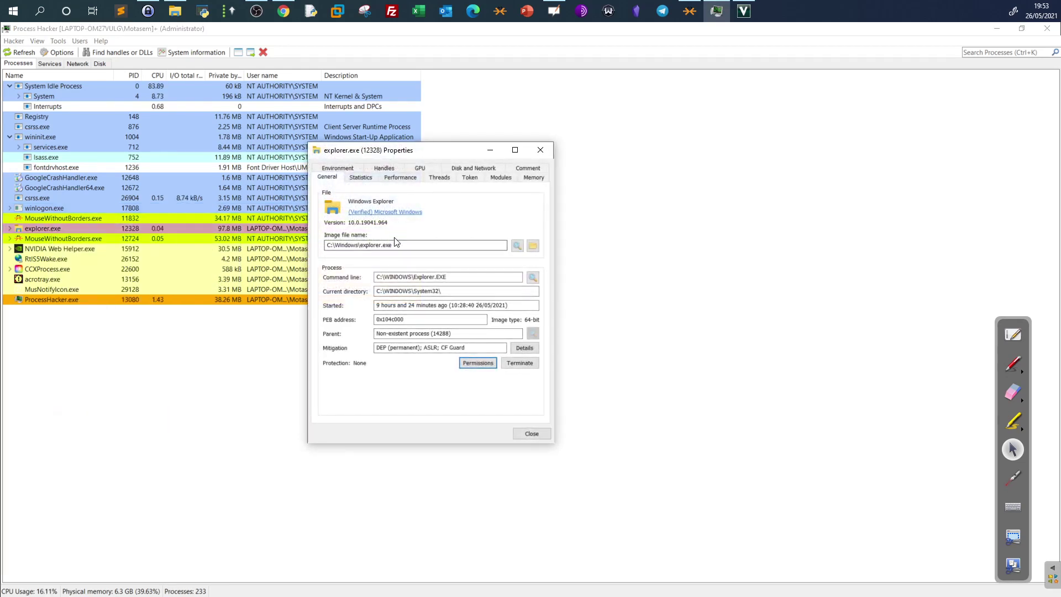
left_click_drag(413, 245, 325, 246)
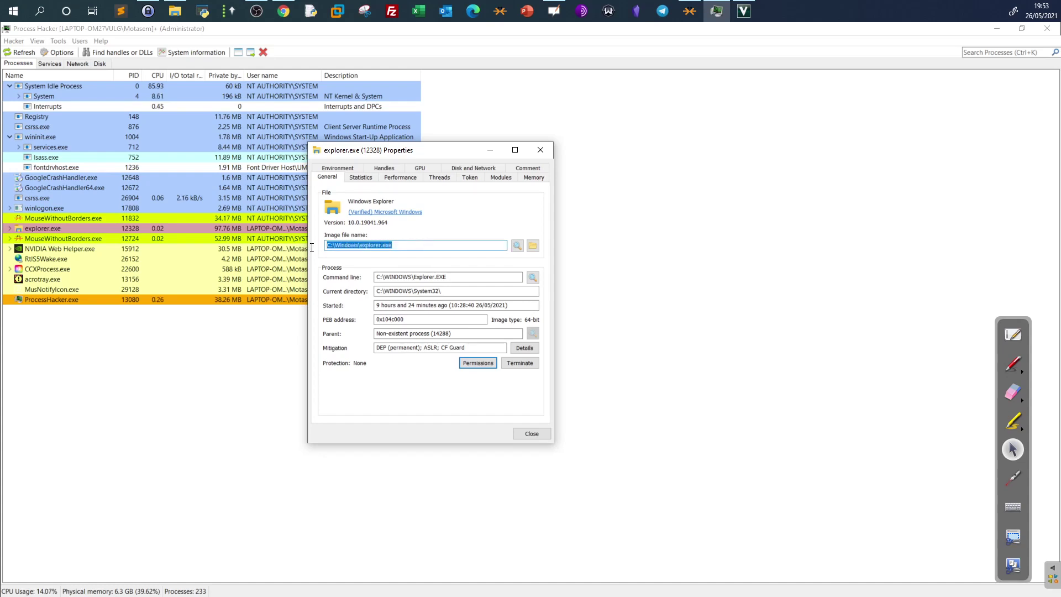
left_click_drag(452, 277, 375, 277)
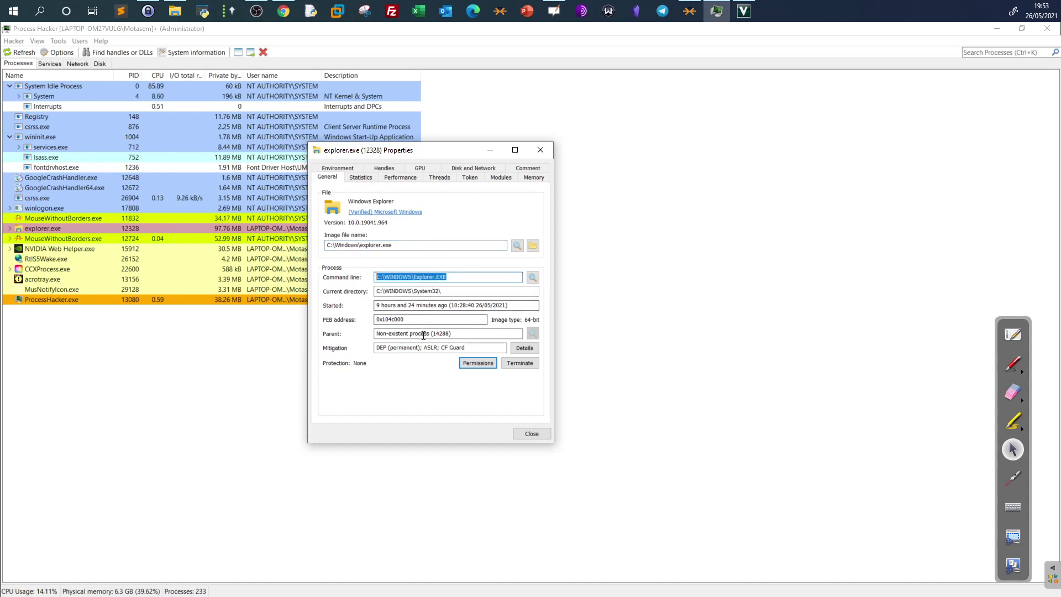
left_click(450, 334)
left_click_drag(450, 335, 369, 336)
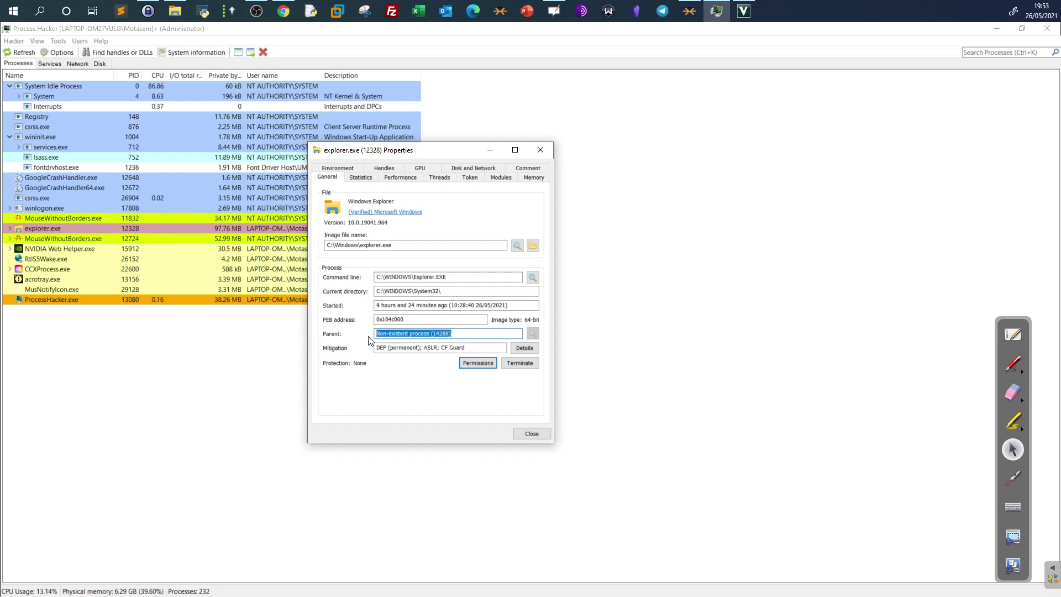
left_click(284, 11)
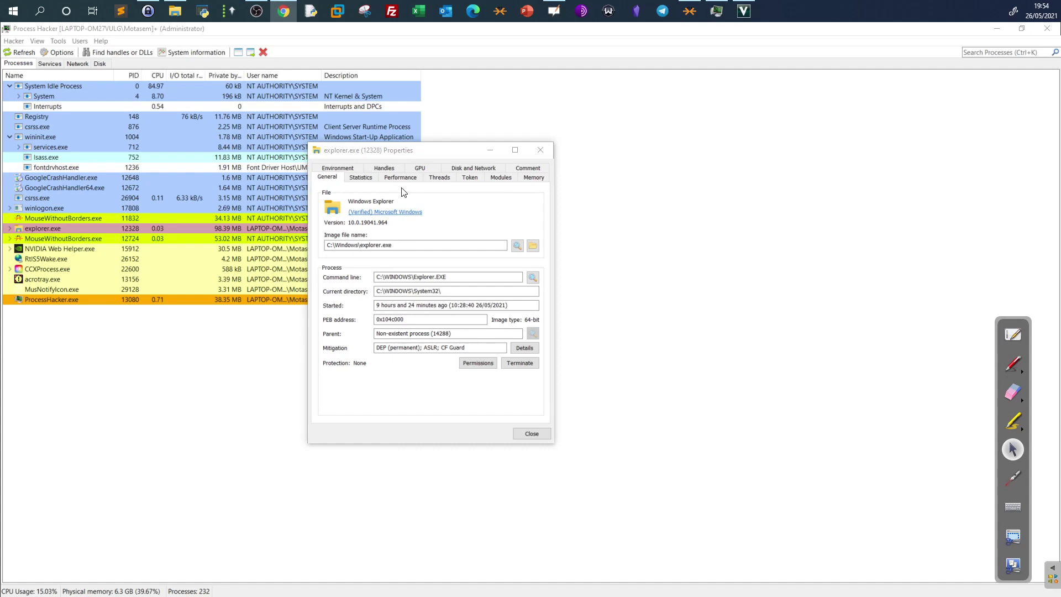
- Examine the loaded modules and the disk and network activity of explorer.exe, then close its properties
left_click(500, 178)
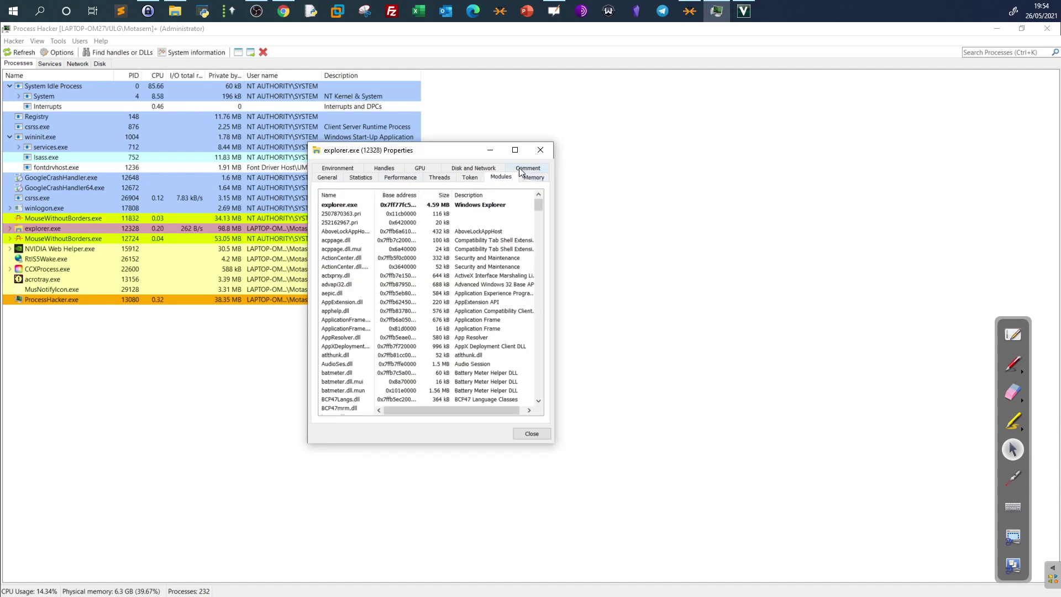
left_click(471, 169)
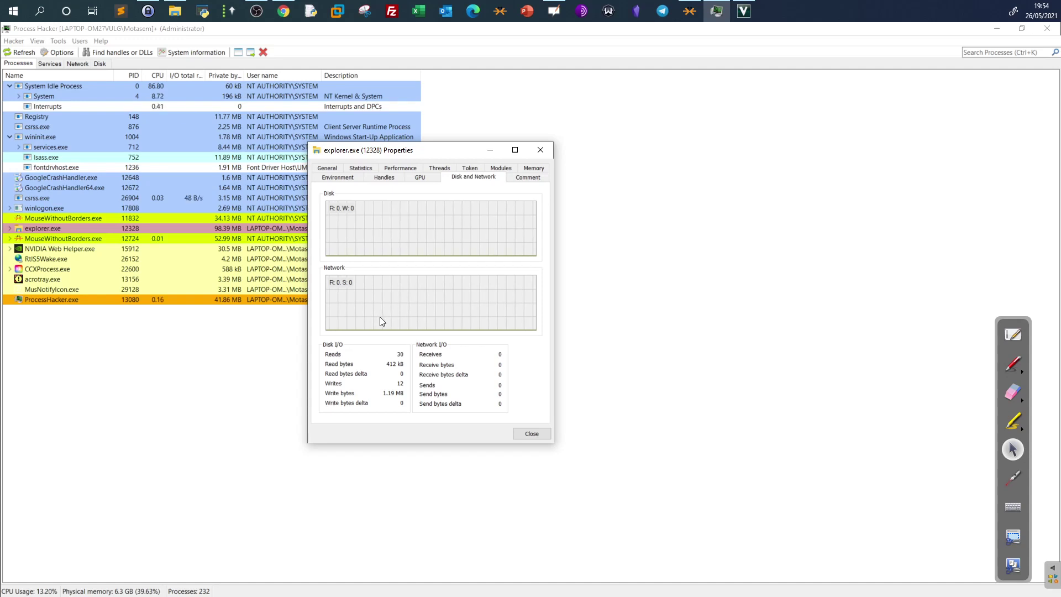
left_click(527, 433)
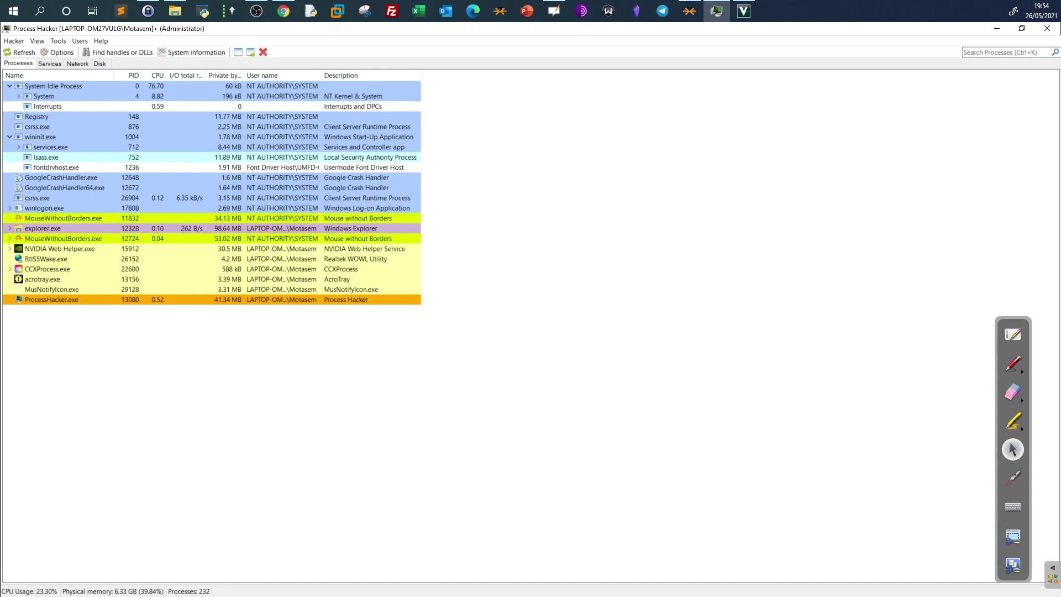
key("alt+Tab")
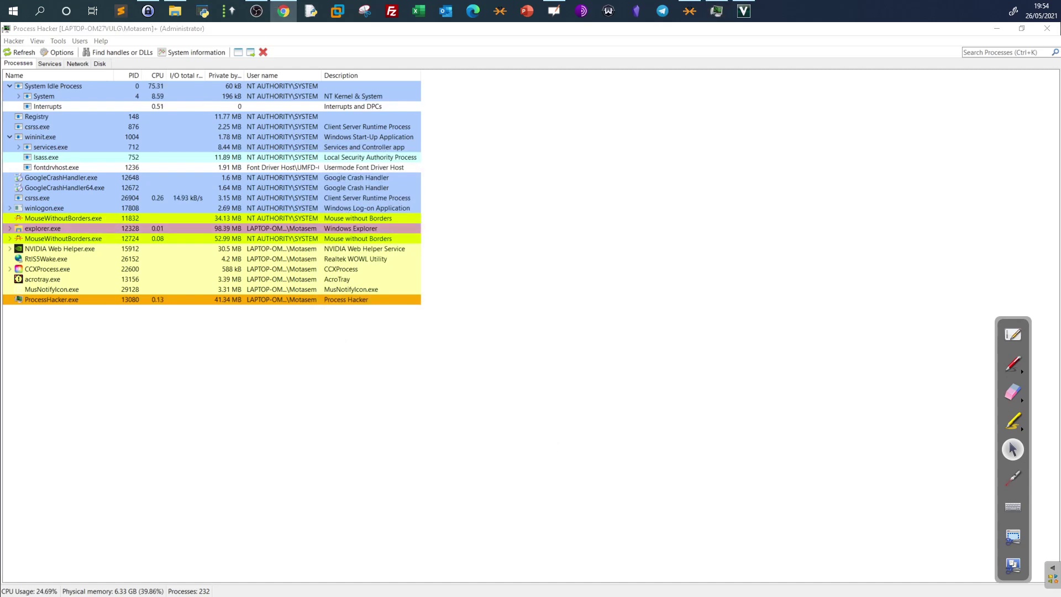